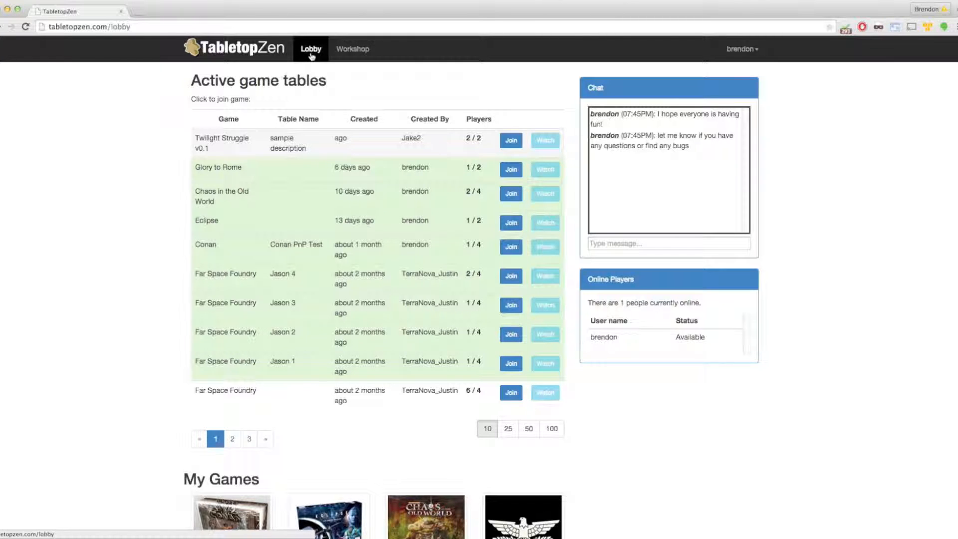
# Step: Look through the lobby's active game tables, My Games and Game Library sections
pyautogui.scroll(-3, 392, 181)
pyautogui.scroll(-10, 392, 181)
pyautogui.scroll(12, 386, 178)
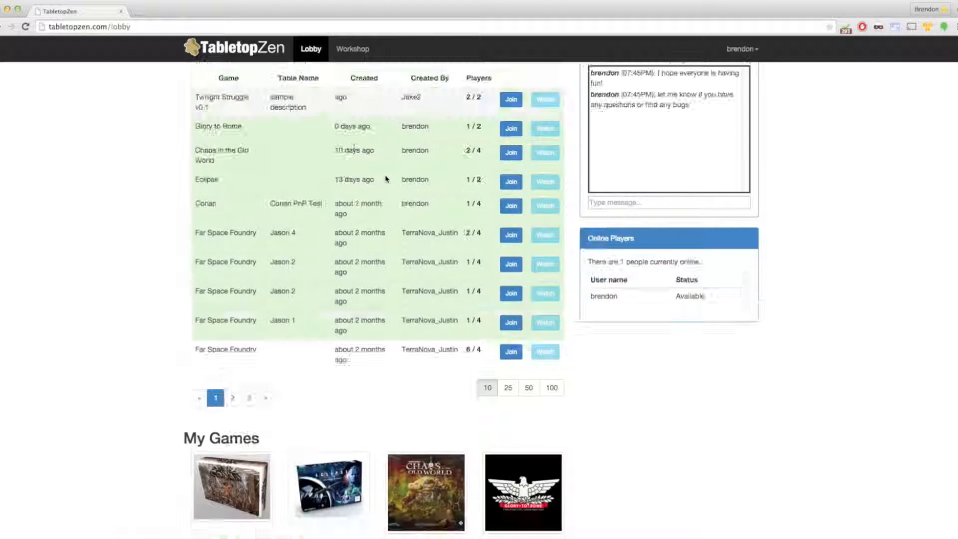
pyautogui.scroll(-2, 274, 240)
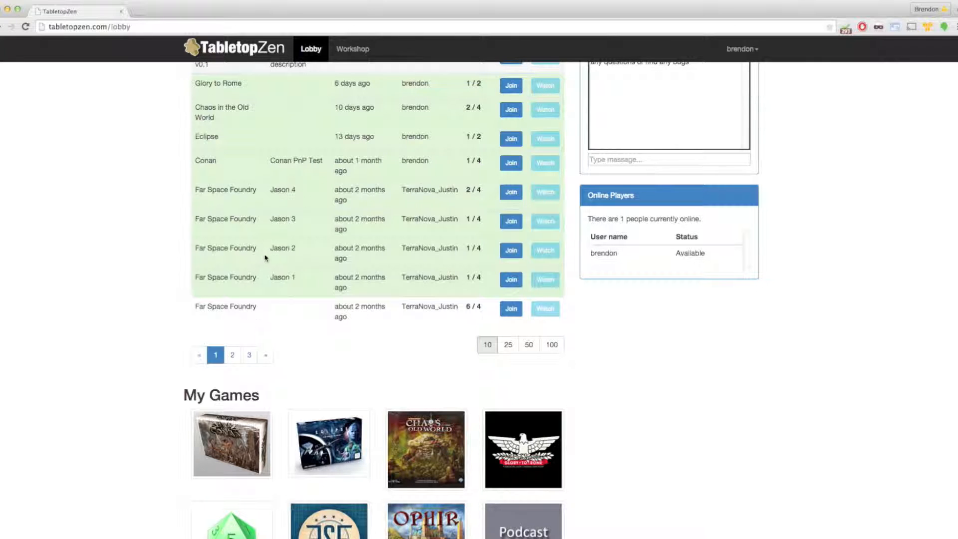
pyautogui.scroll(-5, 246, 321)
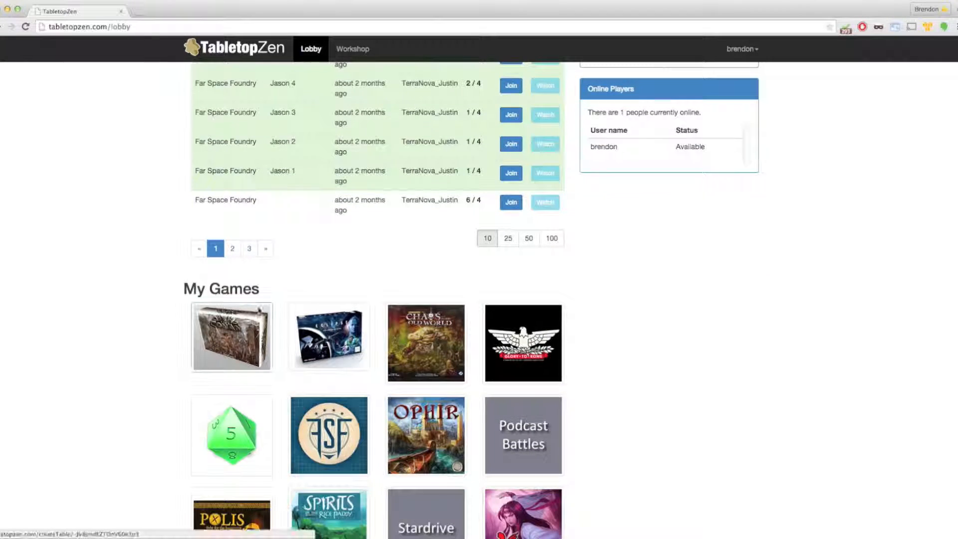
pyautogui.scroll(-7, 260, 312)
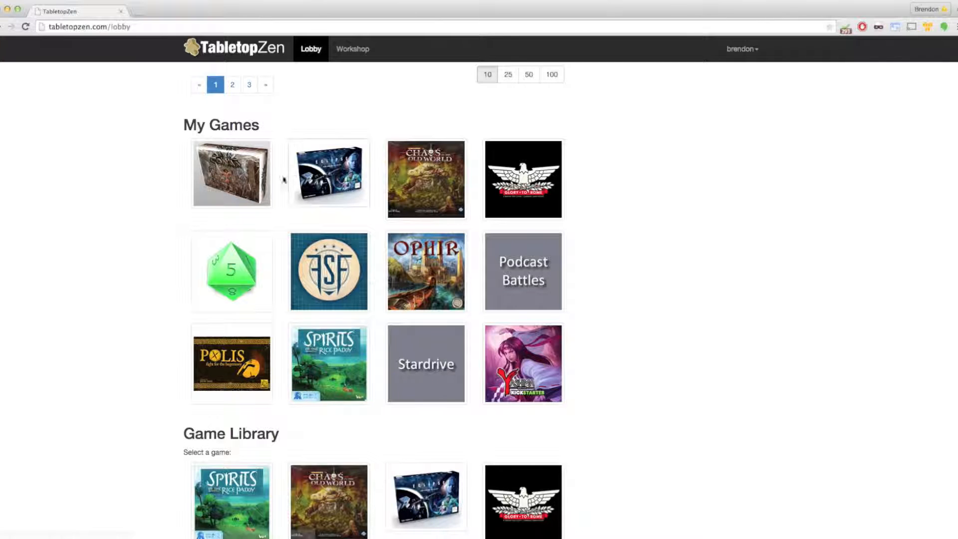
pyautogui.scroll(-1, 305, 213)
pyautogui.scroll(-12, 305, 213)
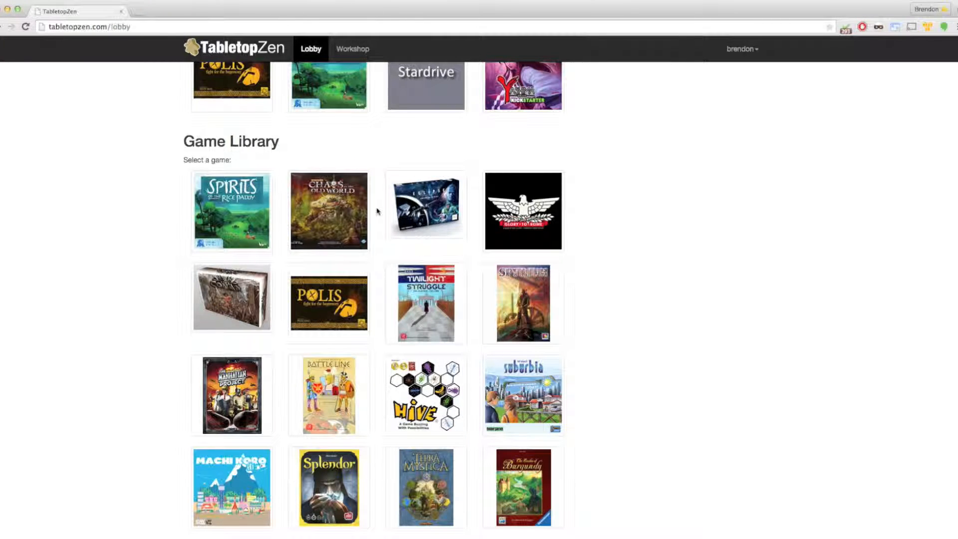
pyautogui.scroll(10, 377, 212)
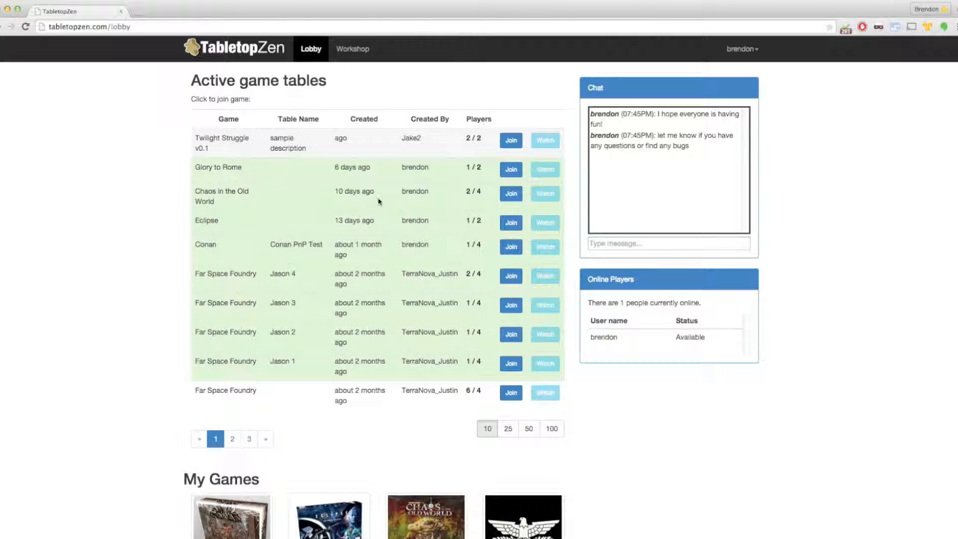
# Step: Create a new game titled "Spirits of the Rice Paddy" in the Workshop
pyautogui.click(352, 50)
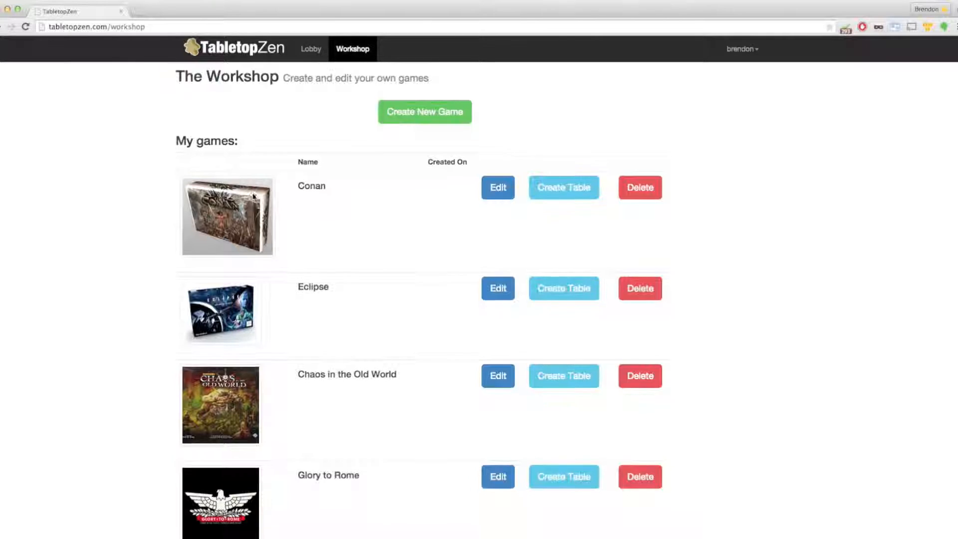
pyautogui.scroll(-6, 253, 196)
pyautogui.scroll(6, 237, 210)
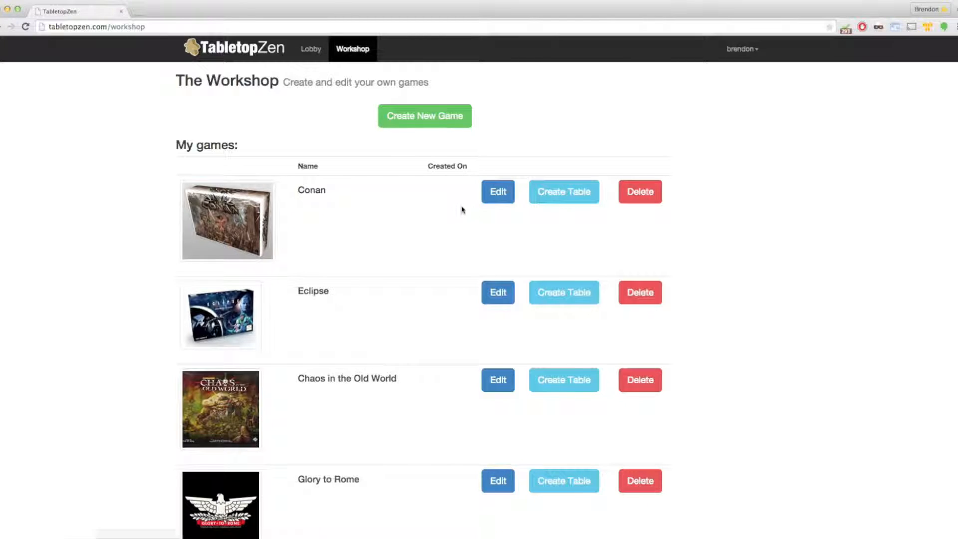
pyautogui.click(411, 125)
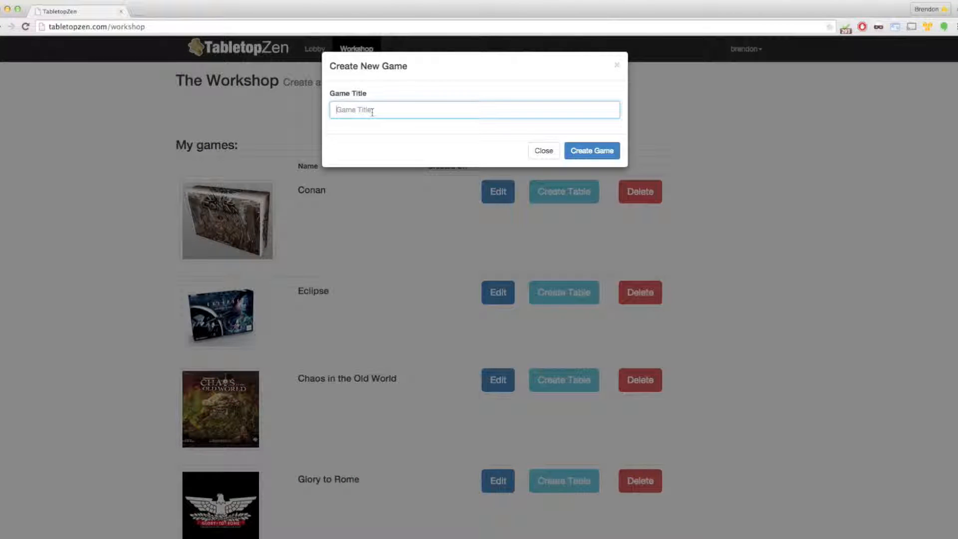
pyautogui.write('Spirits of the Rice Paddy')
pyautogui.click(585, 155)
# Step: Open Spirits of the Rice Paddy for editing and enter the designer's name and 2015 as the year published
pyautogui.scroll(-10, 551, 182)
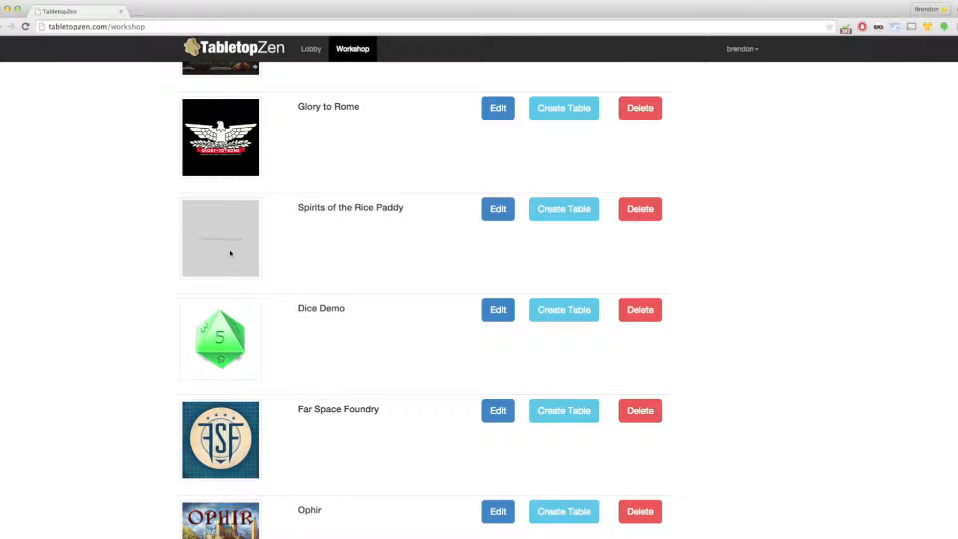
pyautogui.click(498, 211)
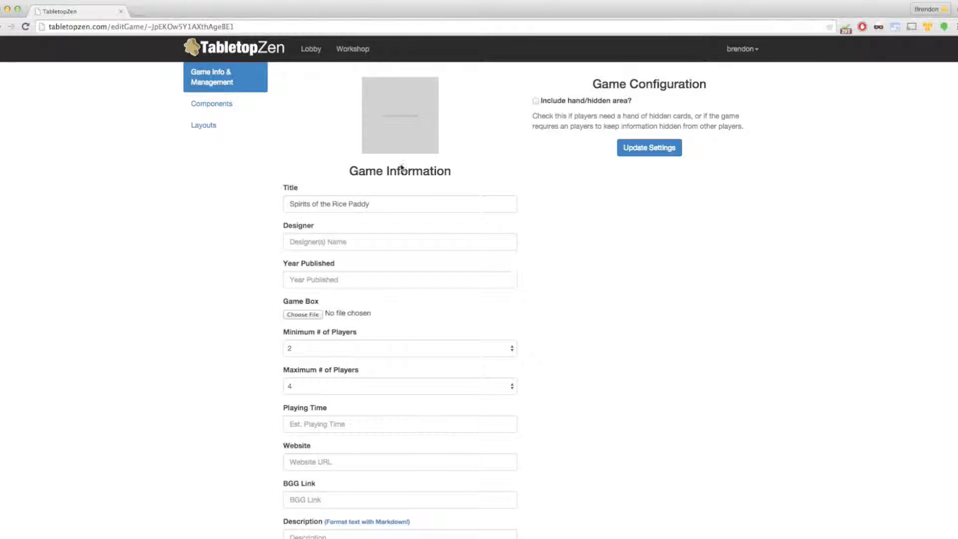
pyautogui.click(382, 240)
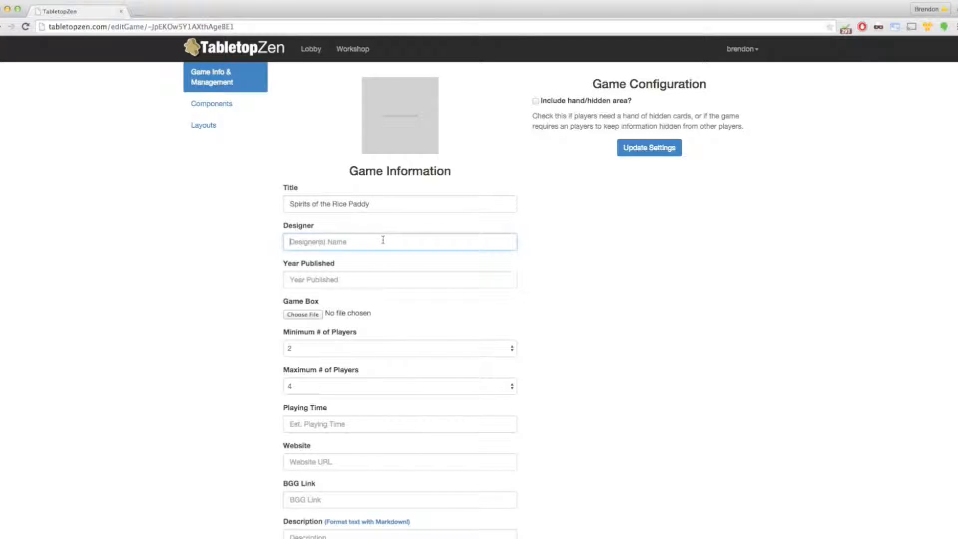
pyautogui.write('Ph')
pyautogui.write('il duBa')
pyautogui.write('rry')
pyautogui.press('BackSpace')
pyautogui.write('ry')
pyautogui.click(360, 279)
pyautogui.write('2015')
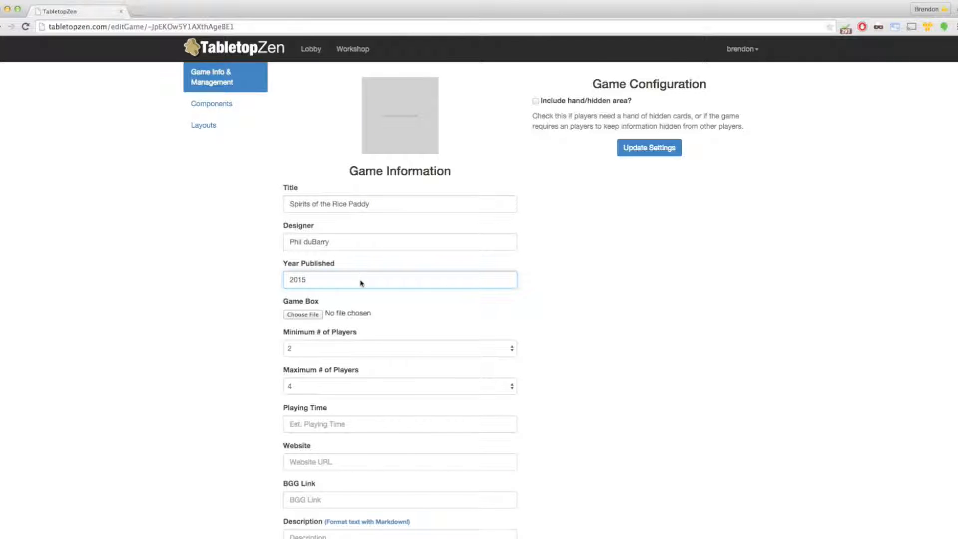
# Step: Upload gamebox.jpg from the images folder as the game box picture
pyautogui.scroll(-2, 359, 282)
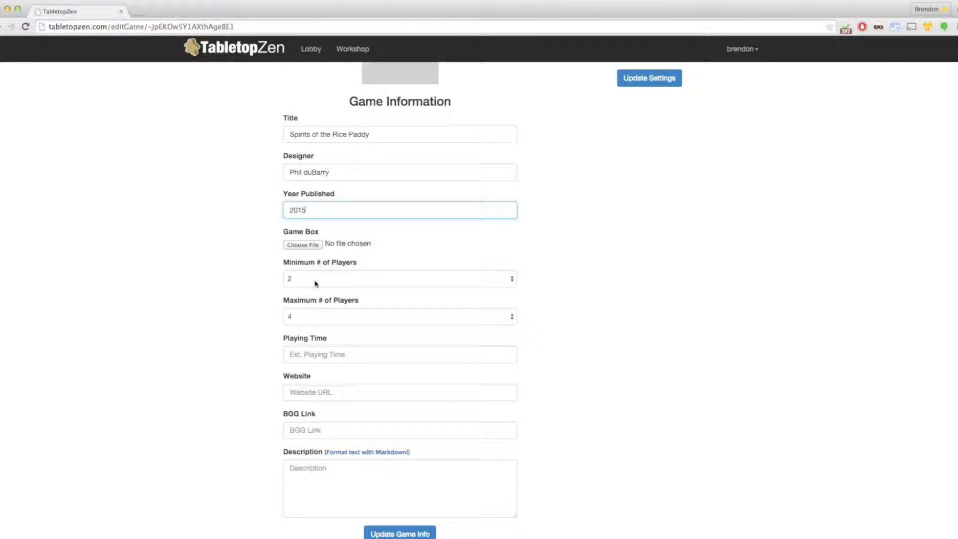
pyautogui.scroll(-1, 320, 303)
pyautogui.click(302, 233)
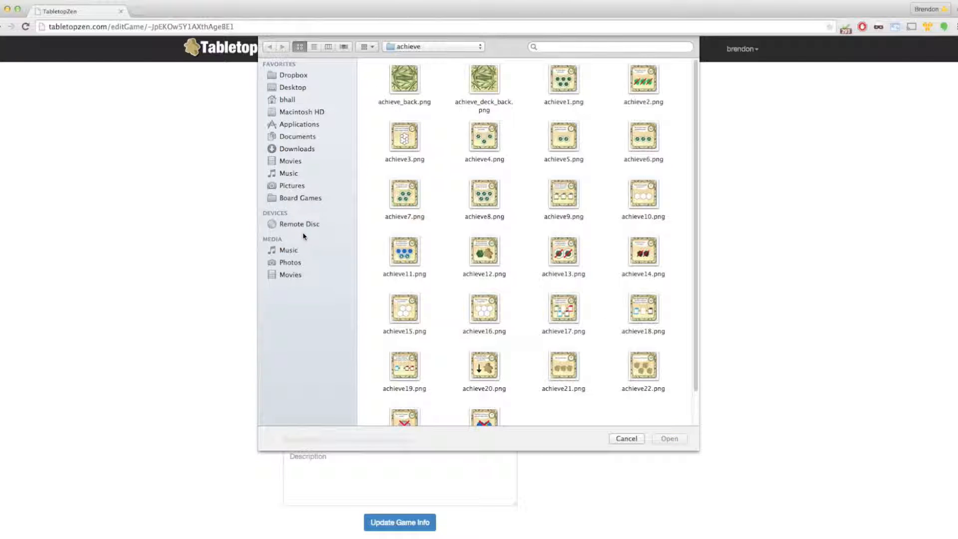
pyautogui.click(416, 47)
pyautogui.click(416, 70)
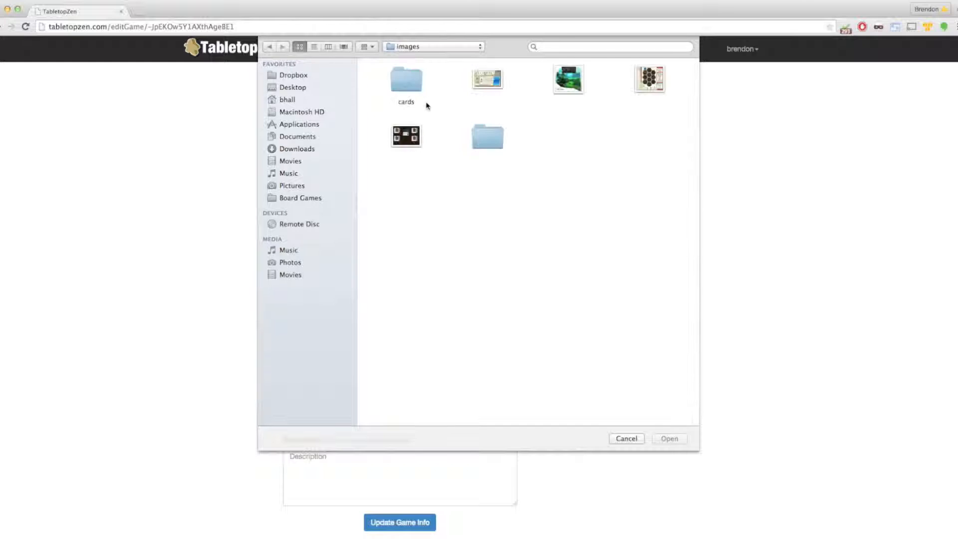
pyautogui.click(567, 89)
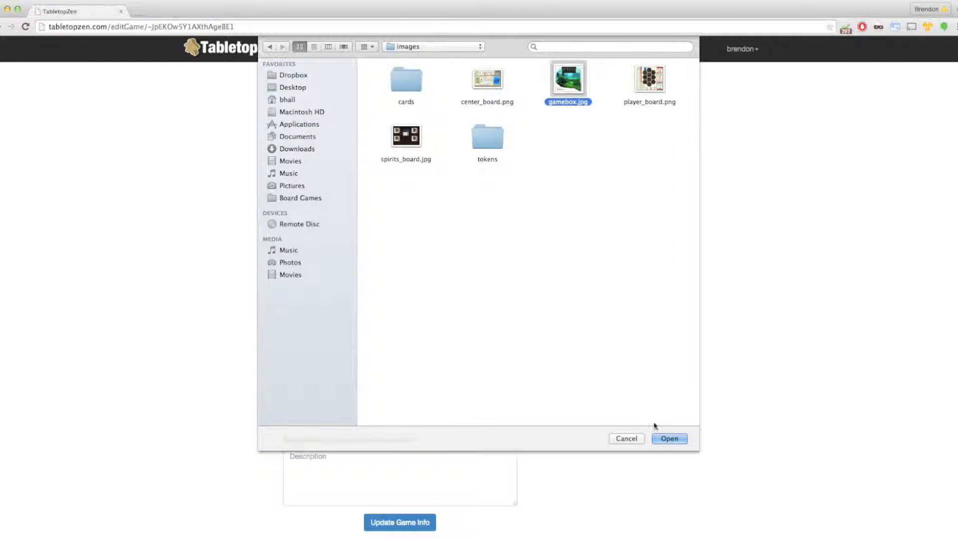
pyautogui.click(668, 438)
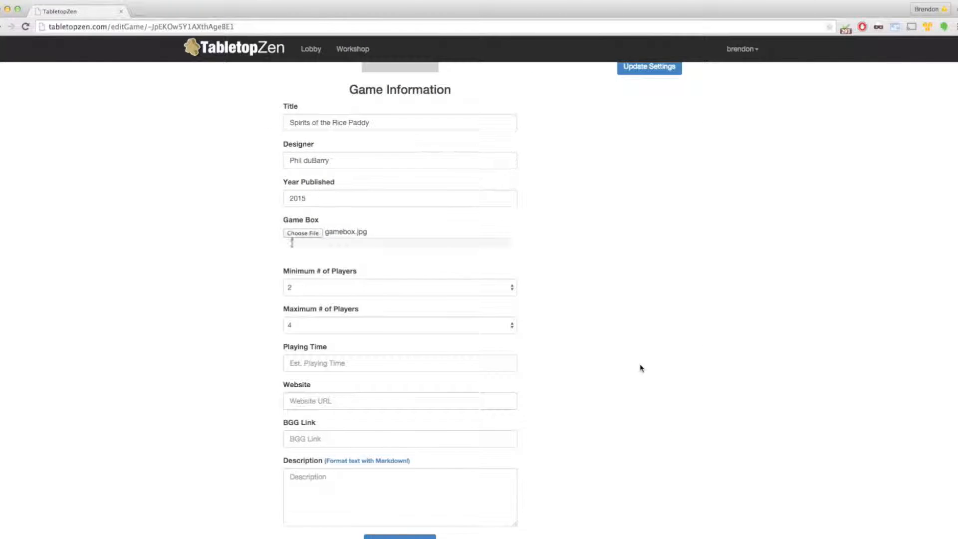
# Step: Enable and save the hand/hidden area option in the game configuration, and open the game's Components page
pyautogui.scroll(3, 632, 364)
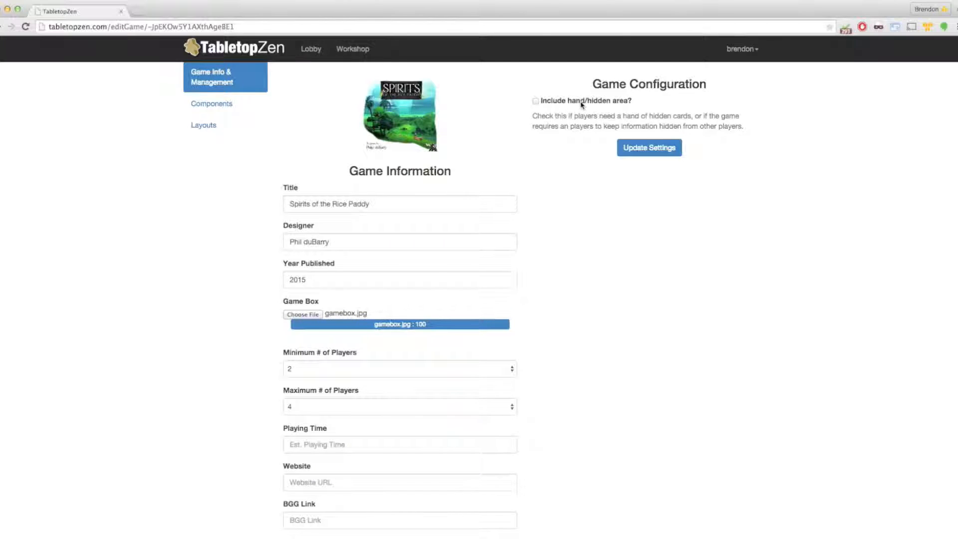
pyautogui.click(536, 100)
pyautogui.click(650, 149)
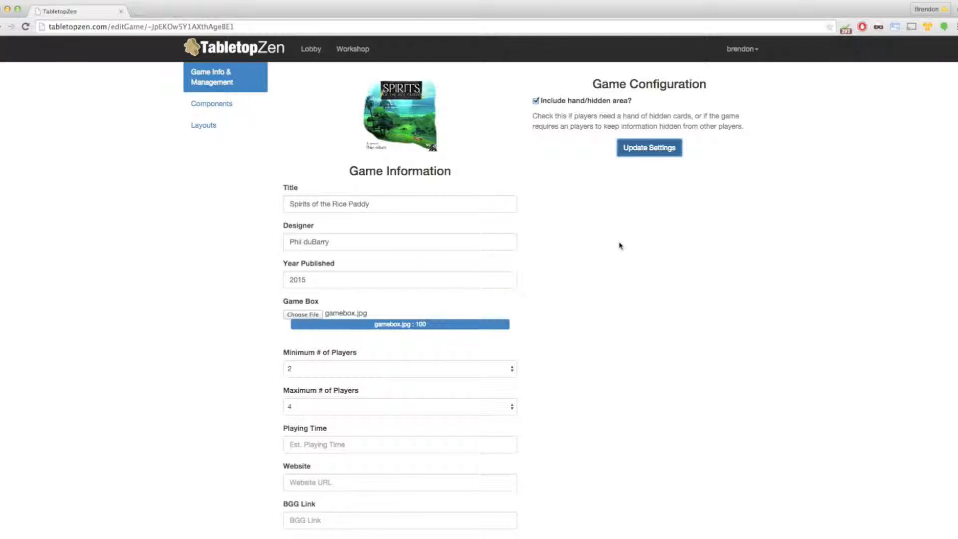
pyautogui.click(229, 106)
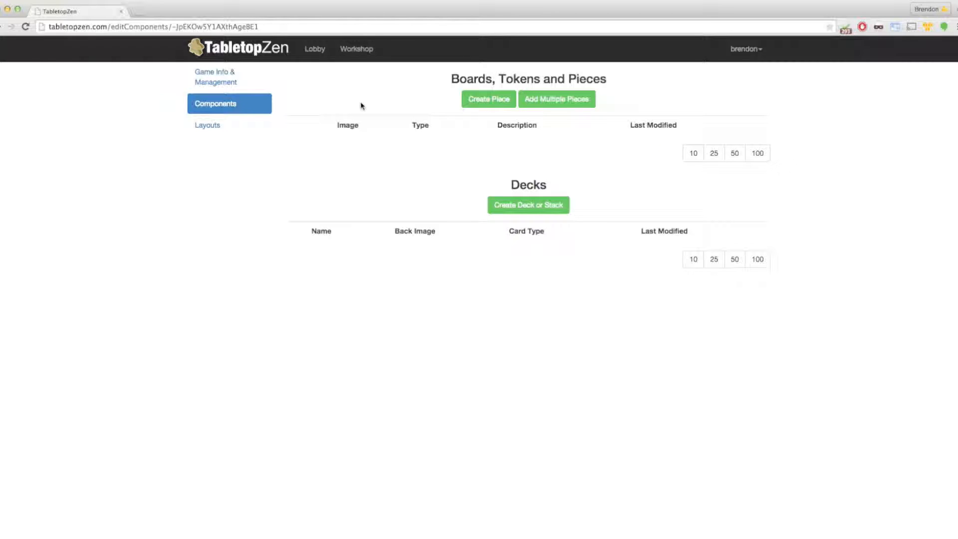
# Step: Switch to Finder and preview player_board.png from the images folder
pyautogui.press('super+Tab')
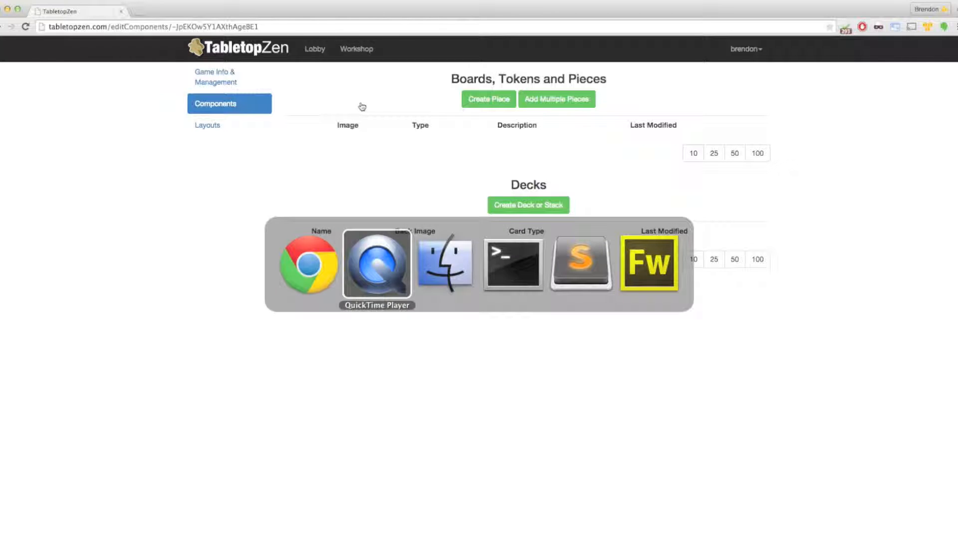
pyautogui.press('super+Tab')
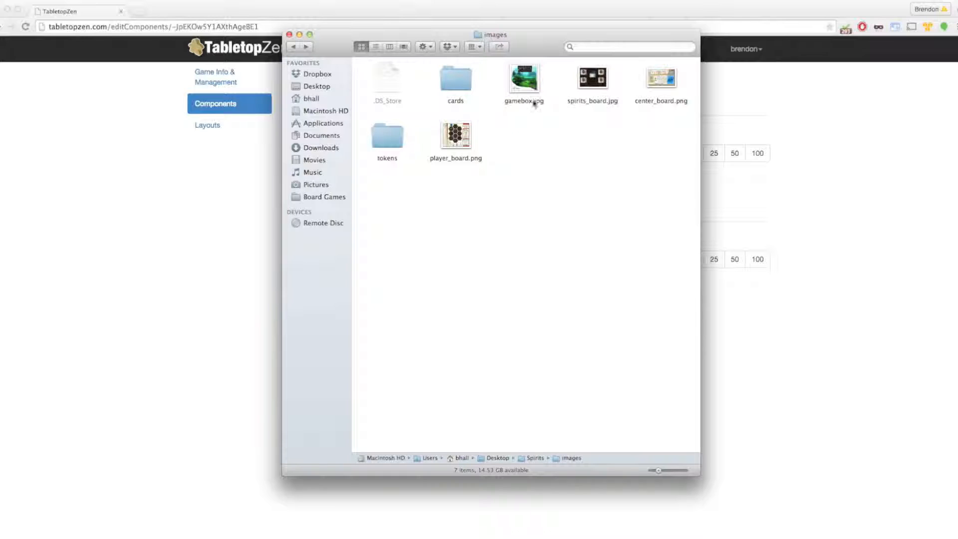
pyautogui.click(446, 145)
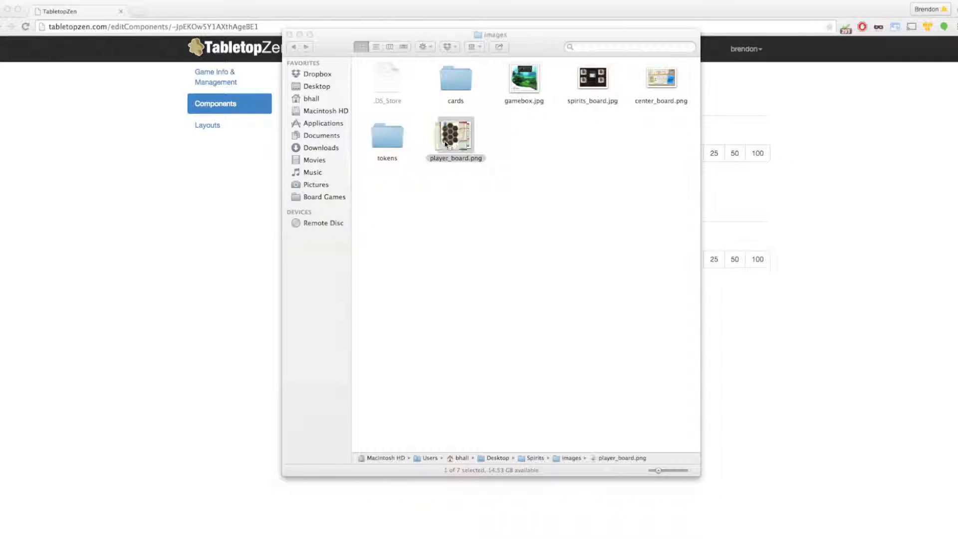
pyautogui.moveTo(295, 12); pyautogui.dragTo(353, 84)
pyautogui.click(509, 202)
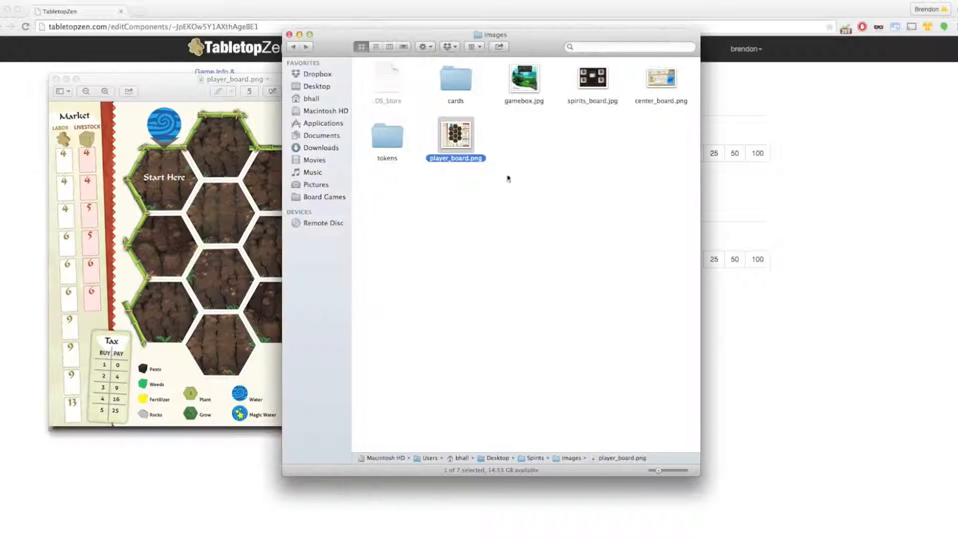
# Step: Preview meeple.png from the tokens folder beside the player board, and close both image previews
pyautogui.doubleClick(386, 143)
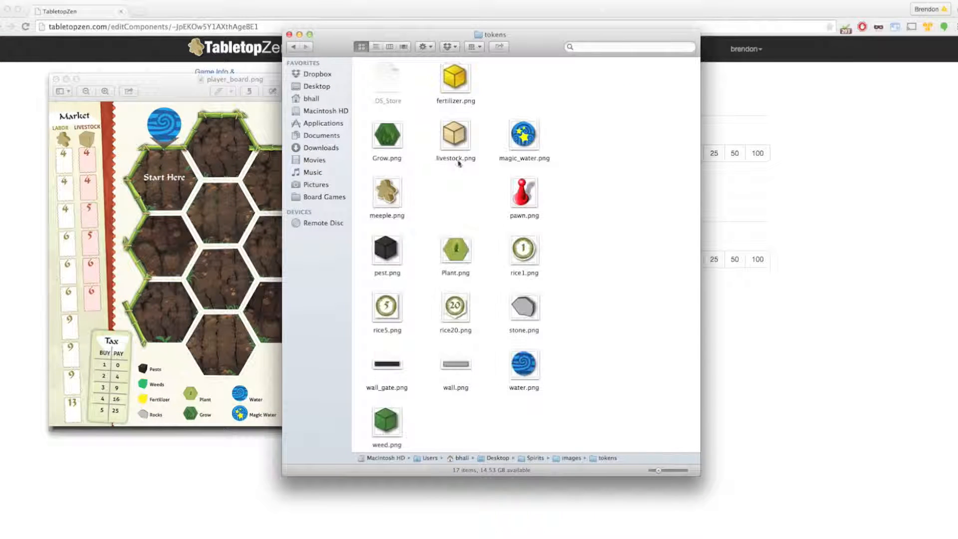
pyautogui.moveTo(387, 192); pyautogui.dragTo(384, 197)
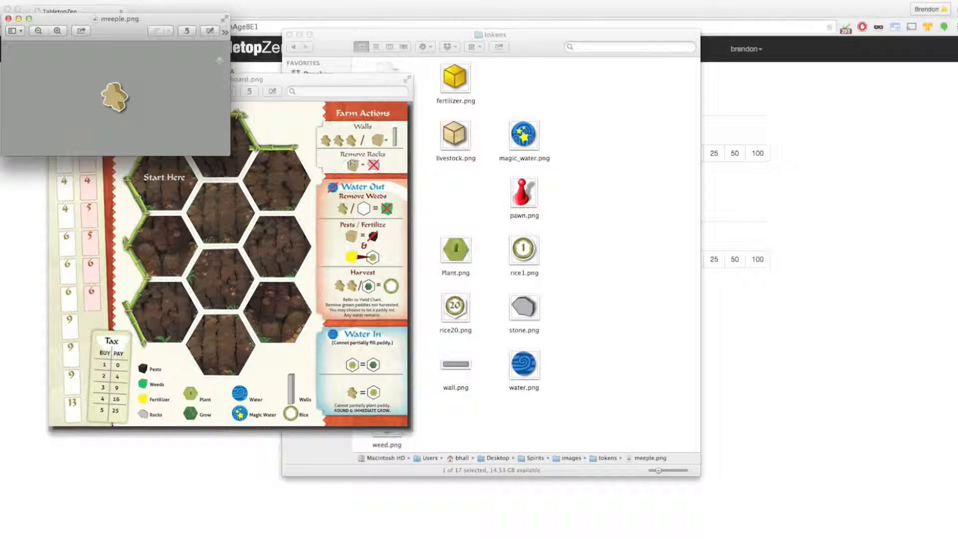
pyautogui.moveTo(191, 7); pyautogui.dragTo(540, 93)
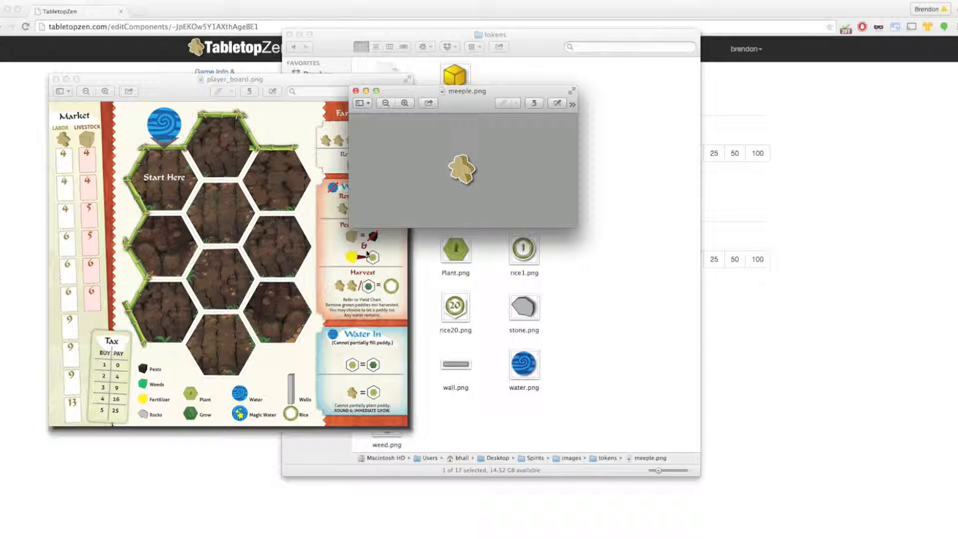
pyautogui.click(356, 91)
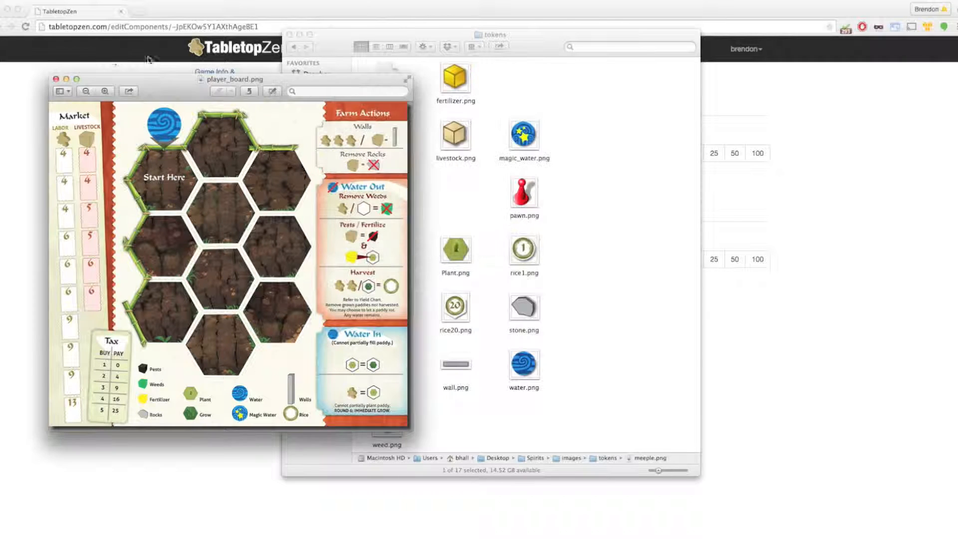
pyautogui.click(56, 80)
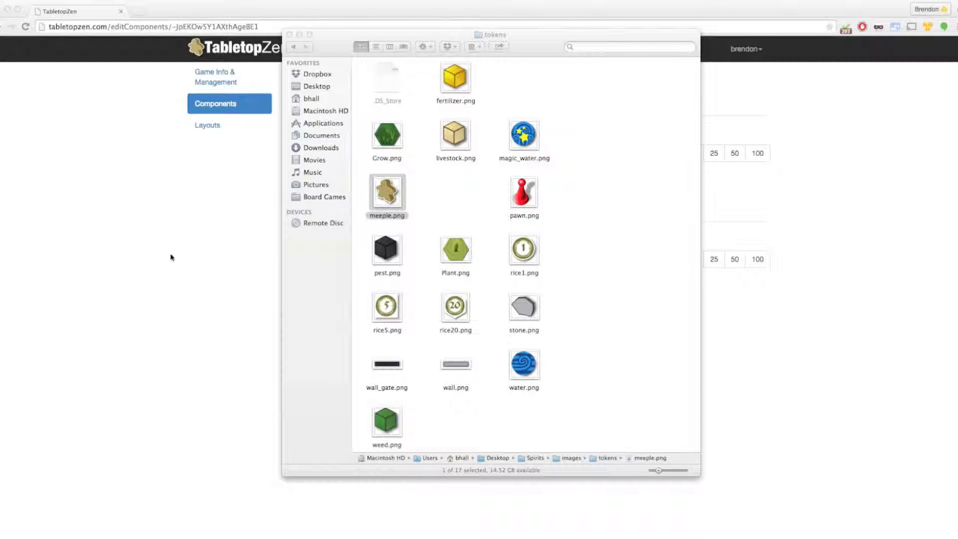
# Step: Back in TabletopZen, create a piece described as Grow with Base Piece, Double Sided and Include in Supply enabled and a supply quantity of 20
pyautogui.click(835, 208)
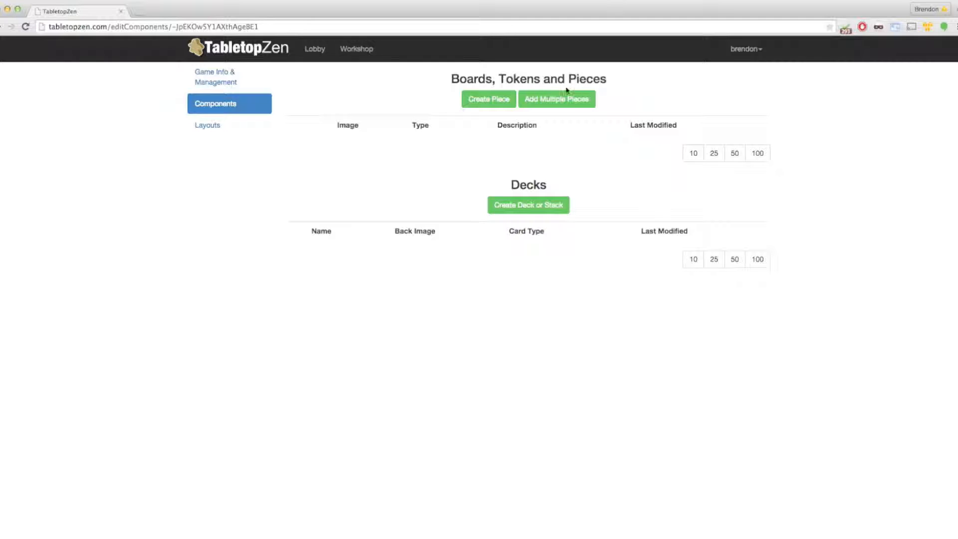
pyautogui.click(488, 102)
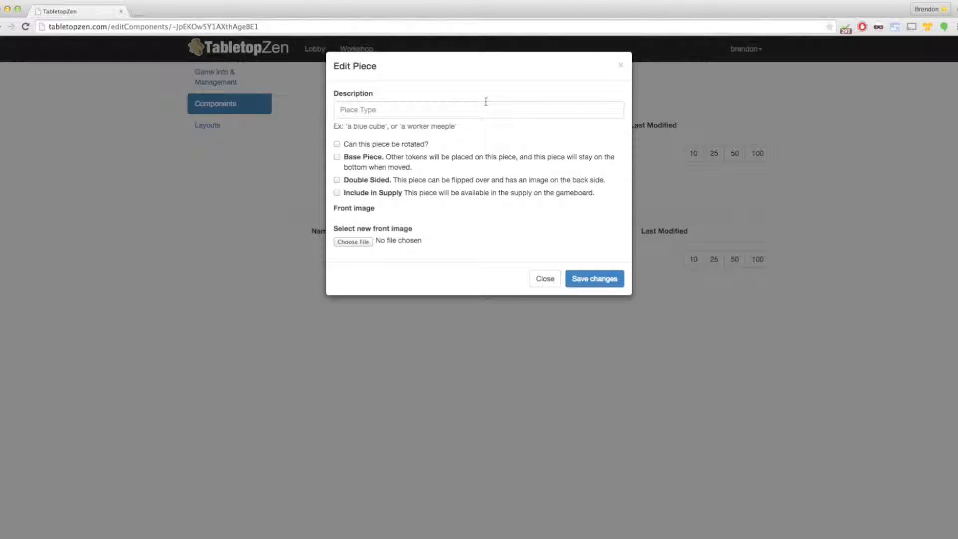
pyautogui.click(430, 106)
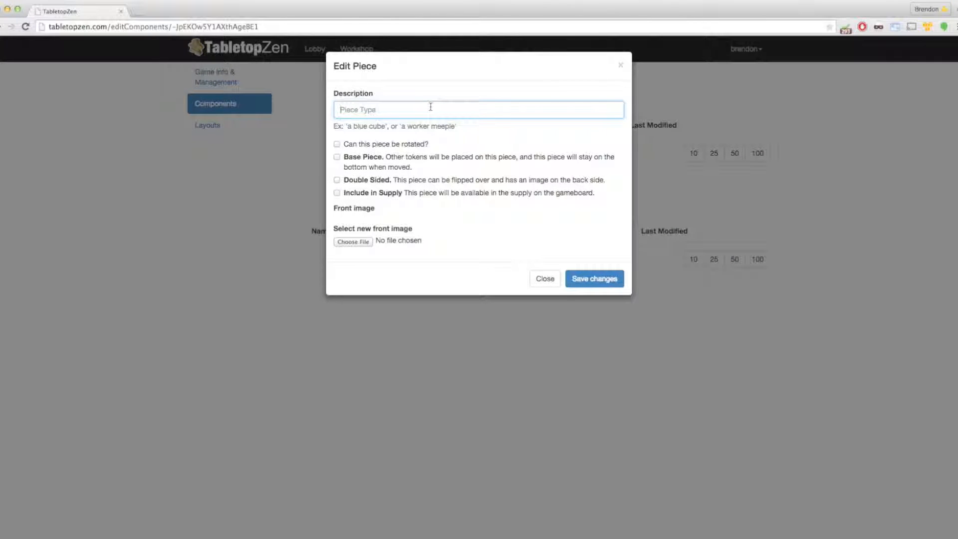
pyautogui.write('Grow')
pyautogui.click(337, 157)
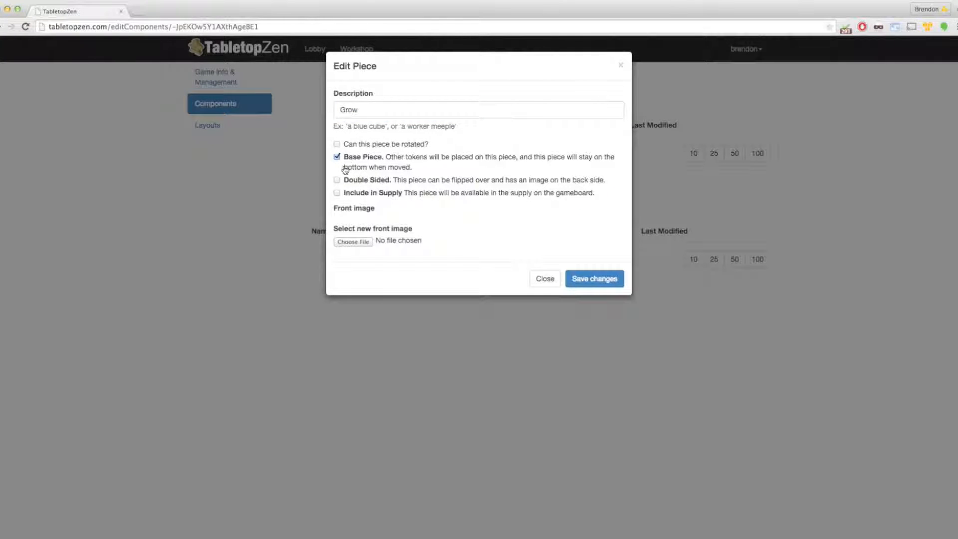
pyautogui.click(336, 180)
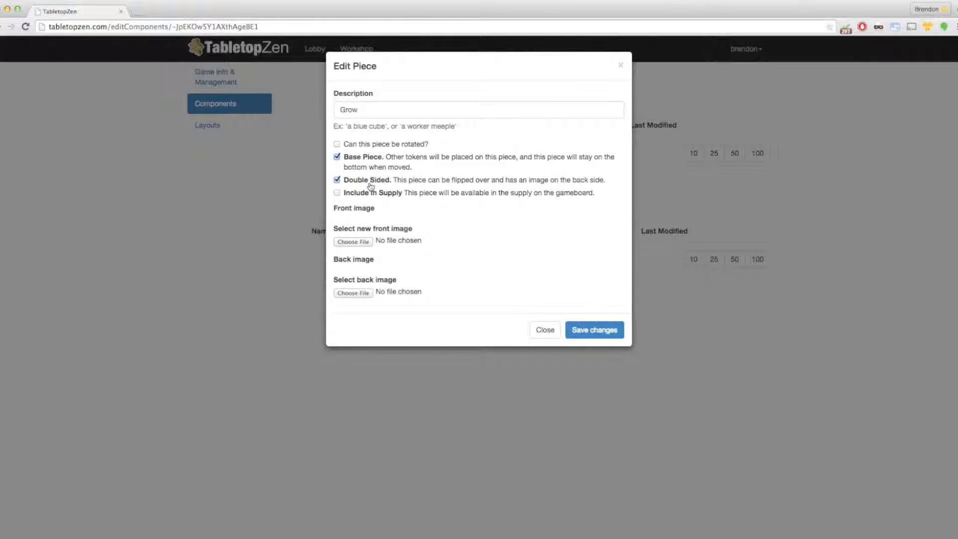
pyautogui.click(337, 194)
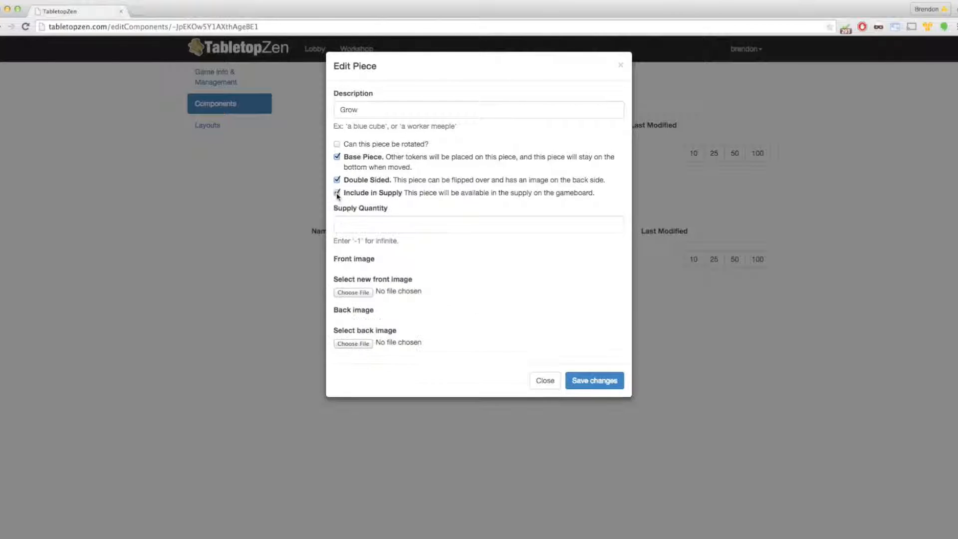
pyautogui.click(348, 225)
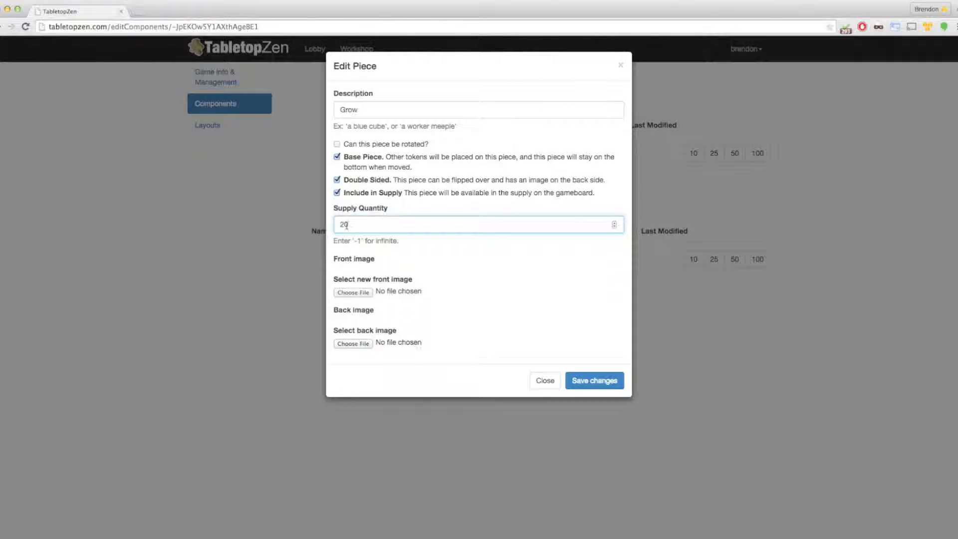
# Step: Upload Grow.png from the tokens folder as the Grow piece's front image
pyautogui.click(353, 293)
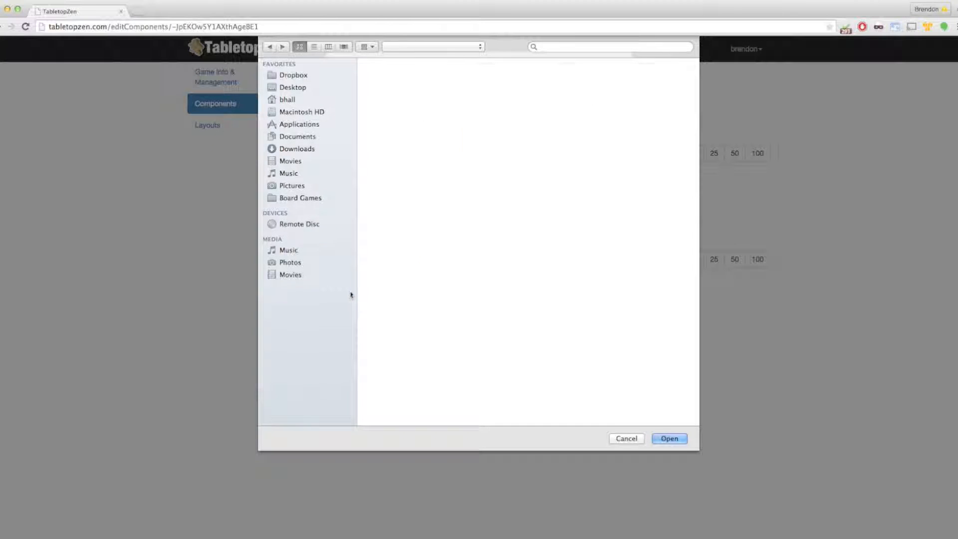
pyautogui.doubleClick(490, 133)
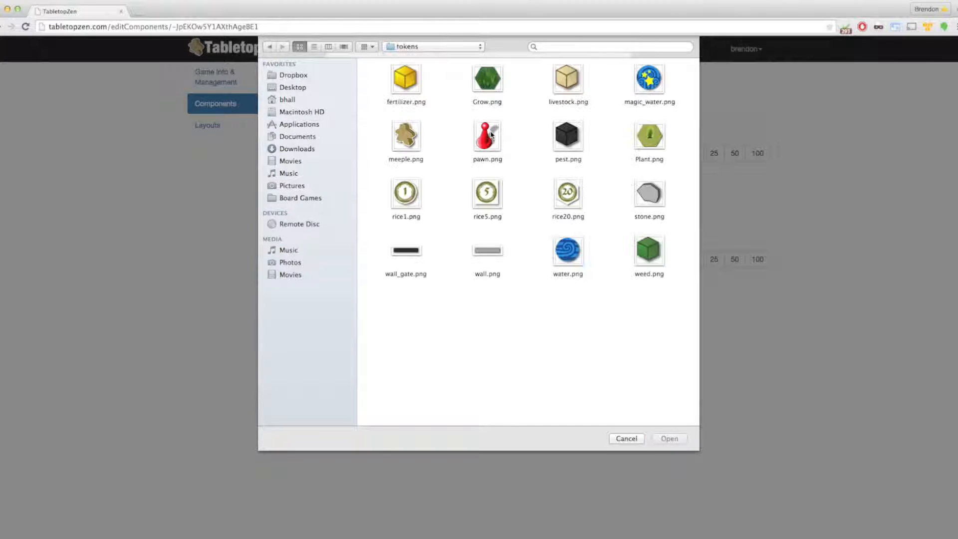
pyautogui.click(490, 82)
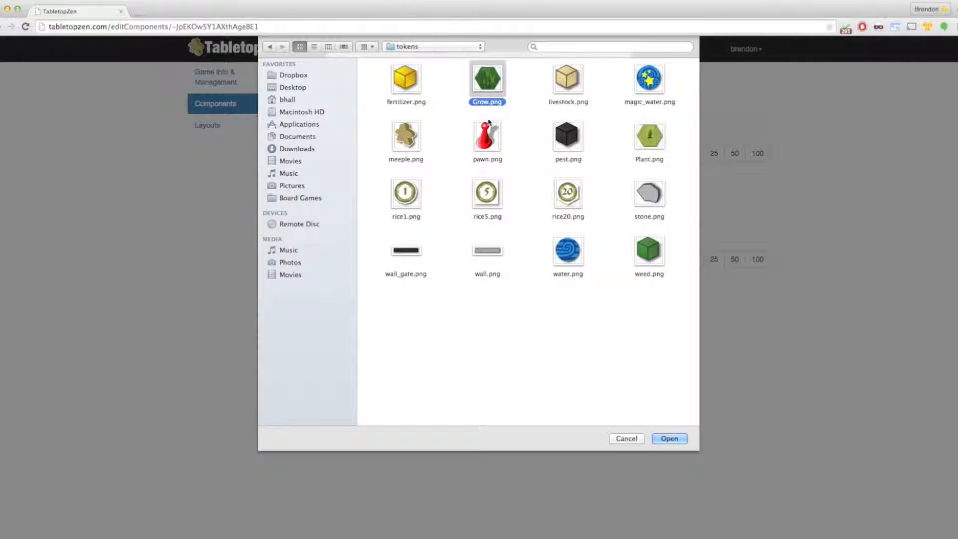
pyautogui.click(670, 437)
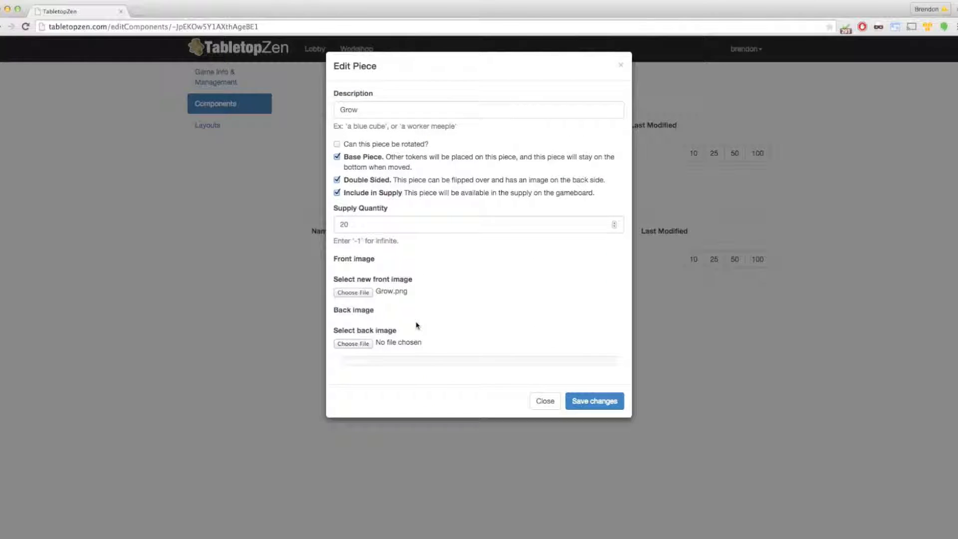
# Step: Upload Plant.png as the Grow piece's back image and save the piece
pyautogui.click(361, 393)
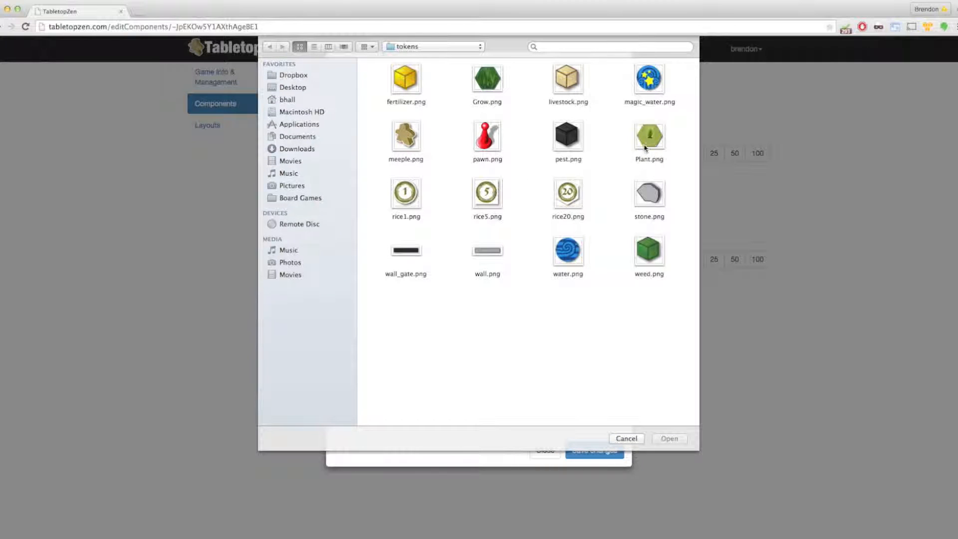
pyautogui.click(643, 149)
pyautogui.click(669, 437)
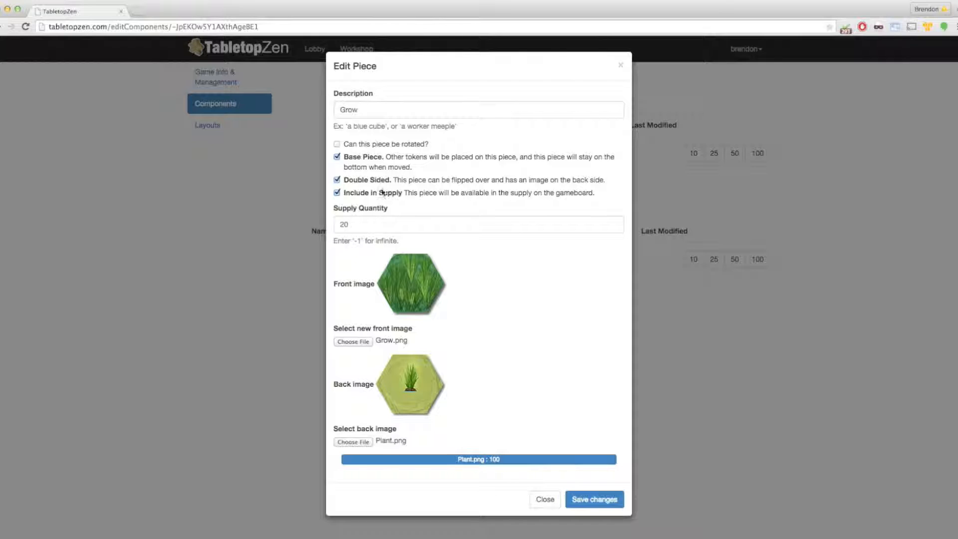
pyautogui.click(593, 499)
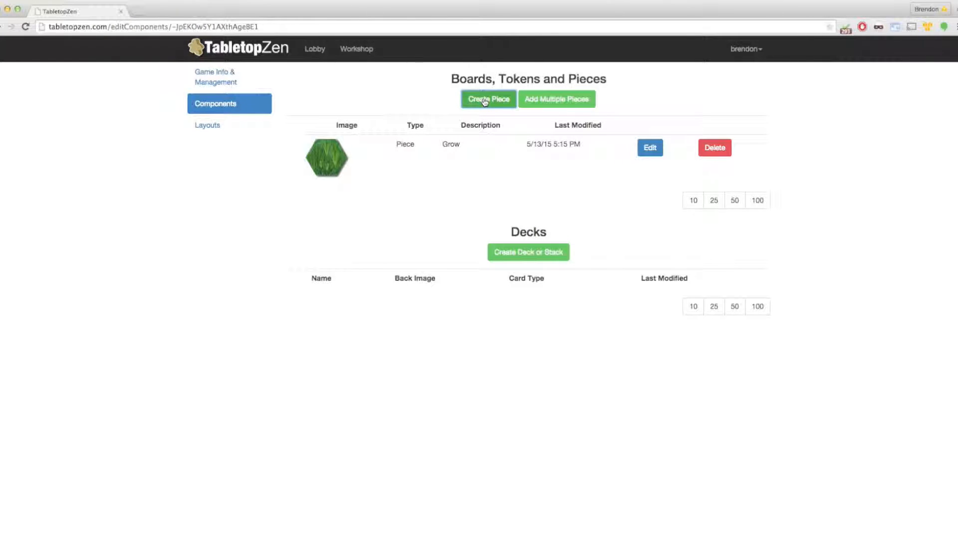
# Step: Add multiple pieces at once from all images in the tokens folder except Grow.png and Plant.png
pyautogui.click(556, 106)
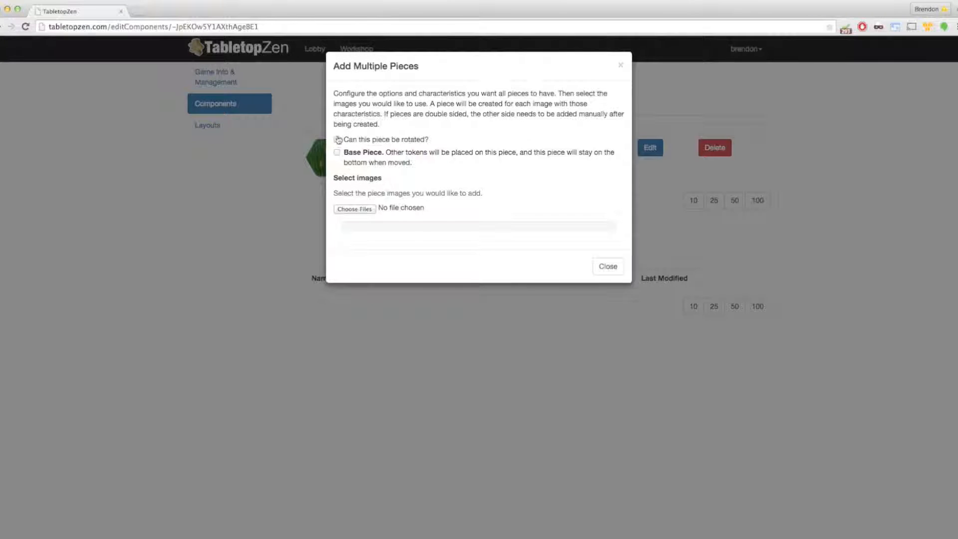
pyautogui.click(355, 209)
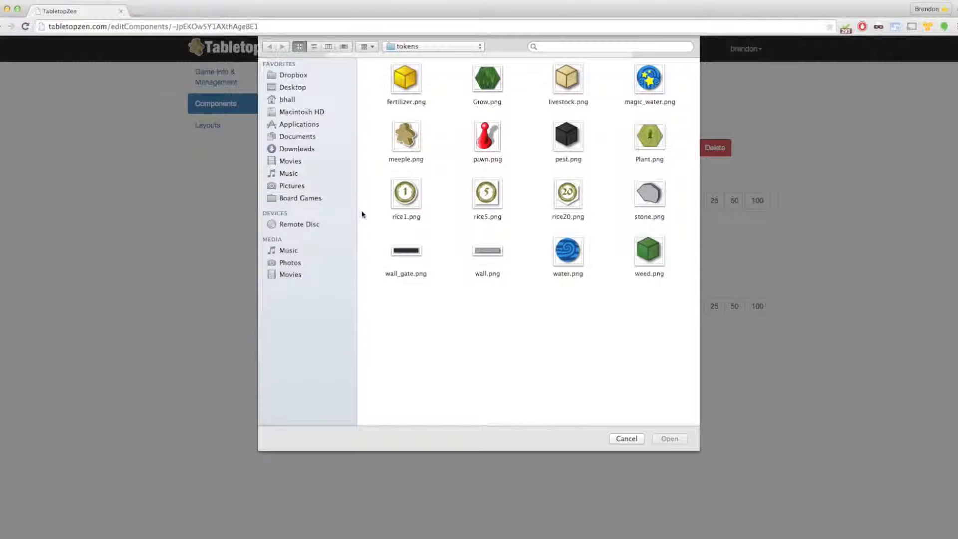
pyautogui.moveTo(667, 312); pyautogui.dragTo(387, 60)
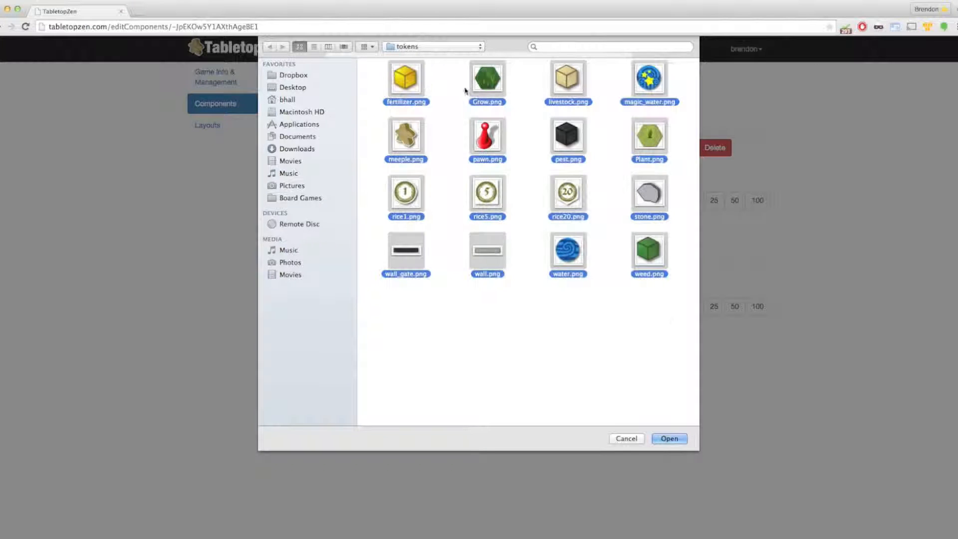
pyautogui.keyDown('super'); pyautogui.click(491, 86); pyautogui.keyUp('super')
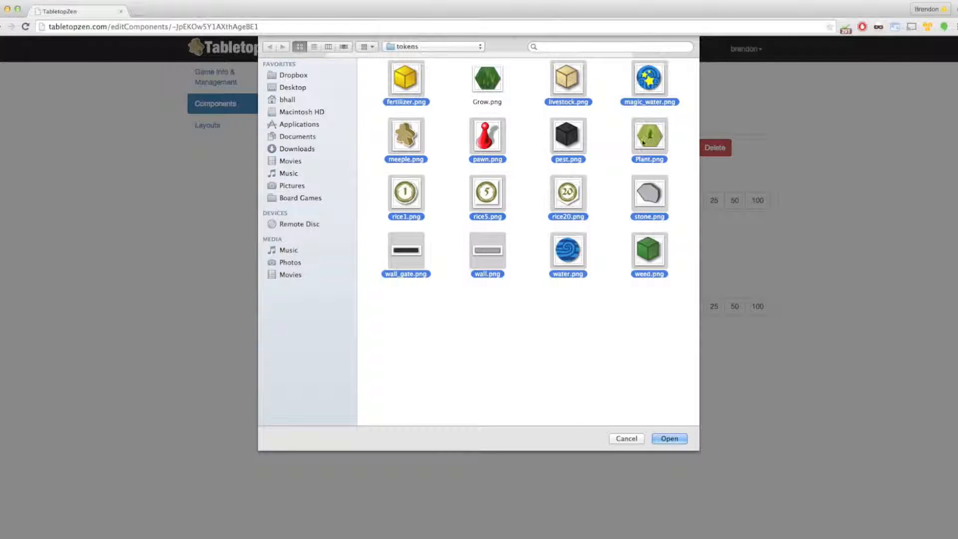
pyautogui.keyDown('super'); pyautogui.click(643, 147); pyautogui.keyUp('super')
pyautogui.click(668, 439)
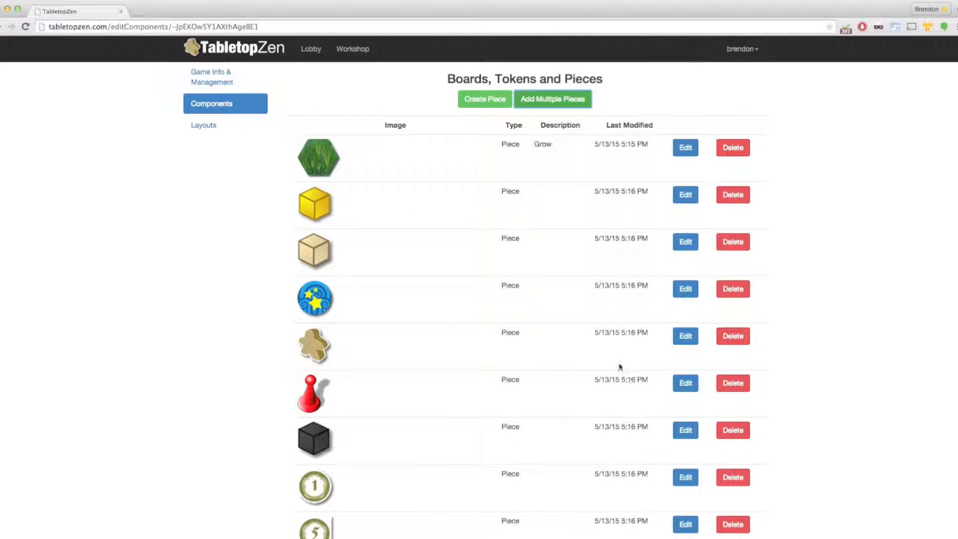
# Step: Look through the list of added pieces and reload the Components page
pyautogui.scroll(-5, 385, 219)
pyautogui.scroll(5, 382, 220)
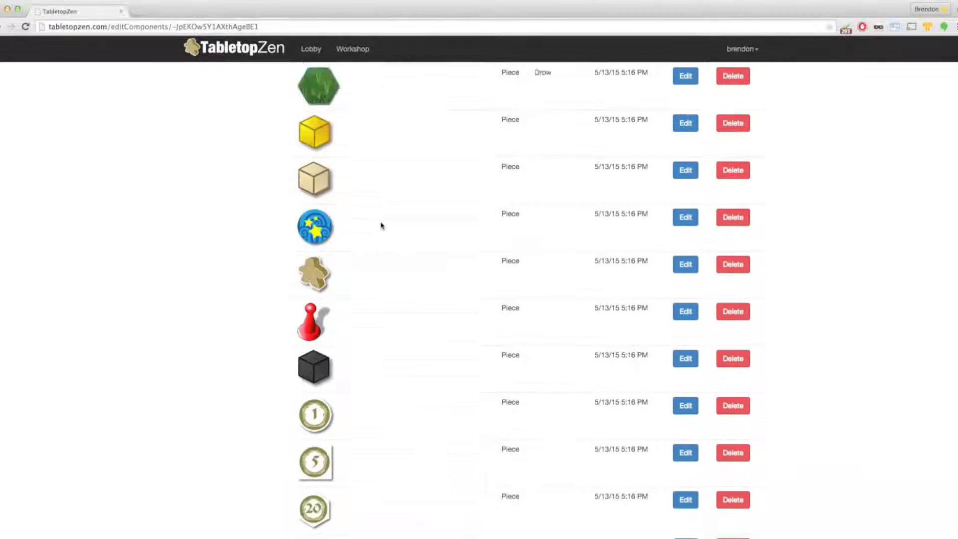
pyautogui.scroll(-7, 381, 225)
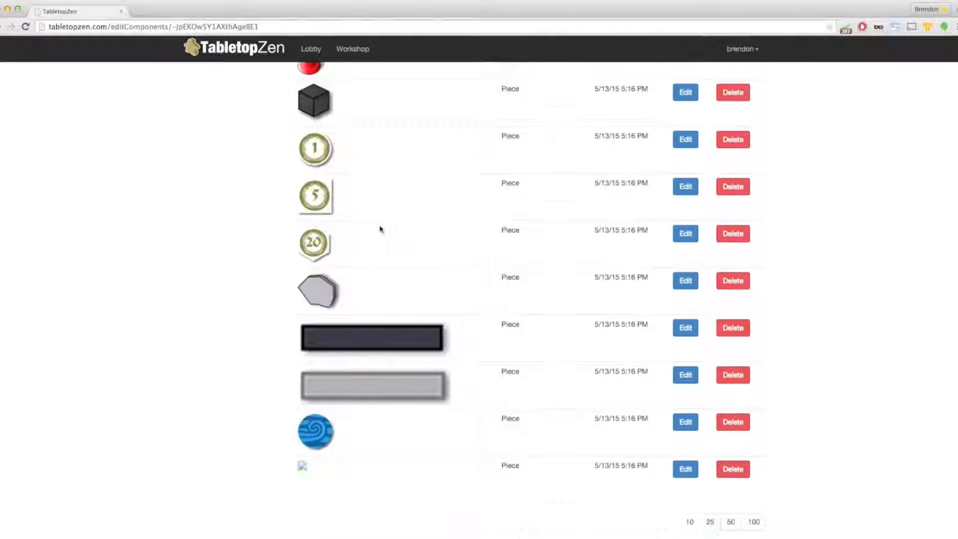
pyautogui.scroll(1, 380, 229)
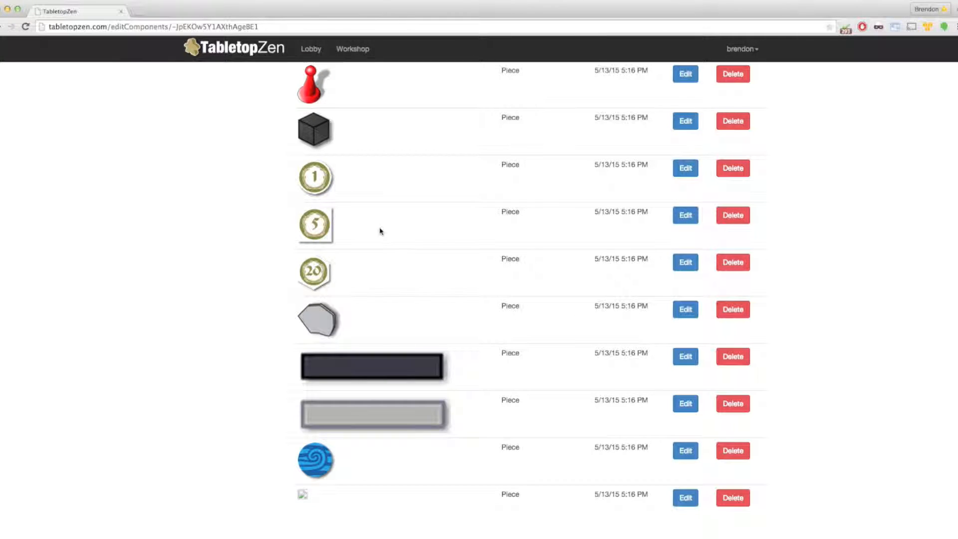
pyautogui.press('super+r')
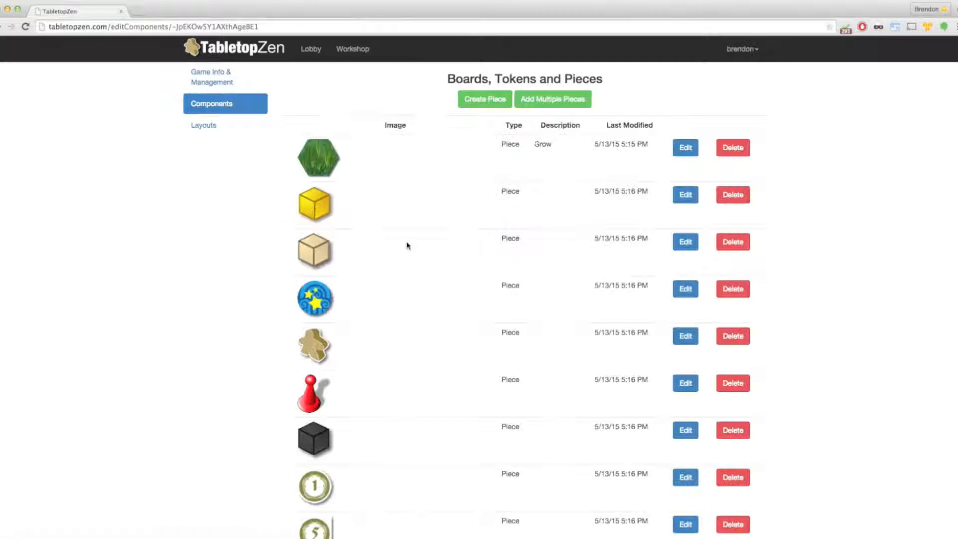
# Step: Allow rotation for the dark wall gate piece and the grey wall piece, saving each one
pyautogui.scroll(-9, 410, 252)
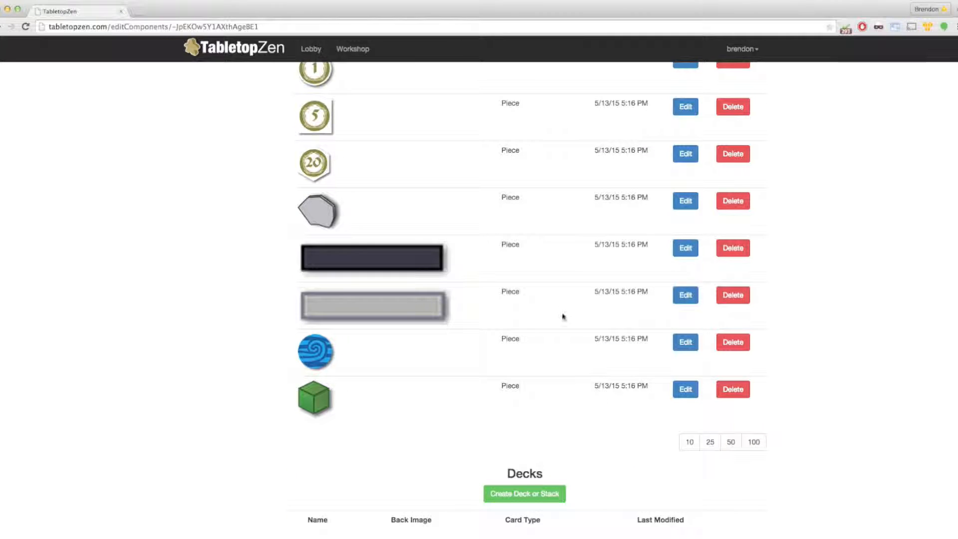
pyautogui.click(684, 247)
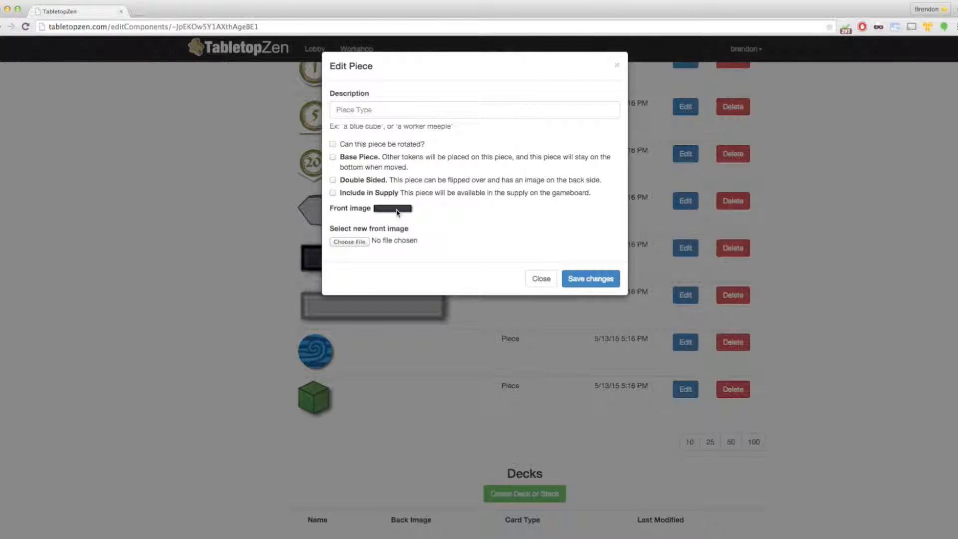
pyautogui.click(332, 144)
pyautogui.click(589, 276)
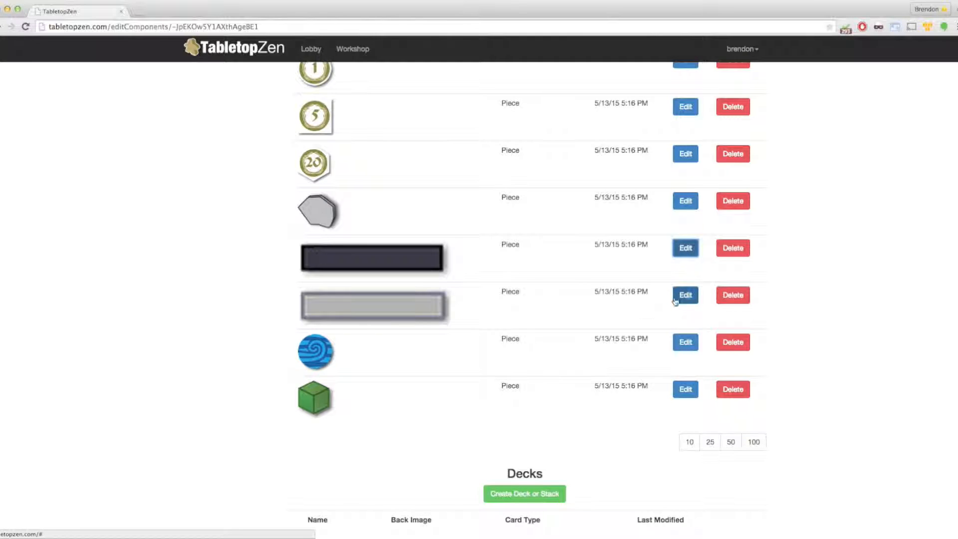
pyautogui.click(685, 295)
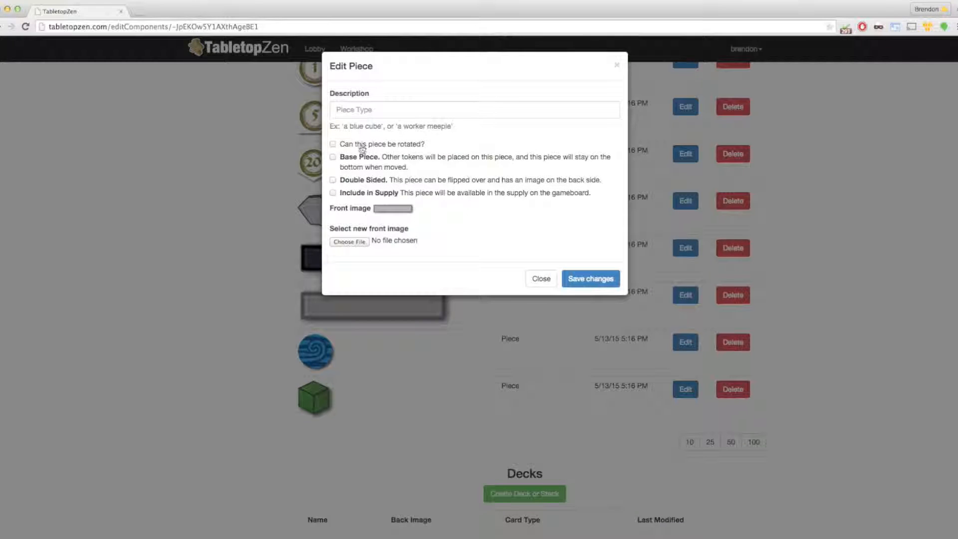
pyautogui.click(362, 146)
pyautogui.click(566, 277)
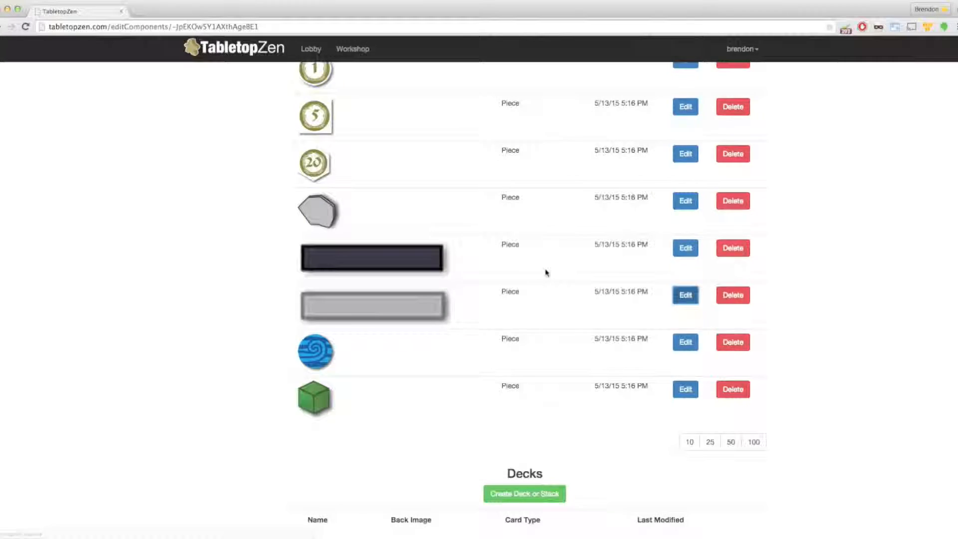
# Step: Include the green cube piece in the supply with a quantity of 20 and save it
pyautogui.scroll(-1, 546, 273)
pyautogui.click(685, 365)
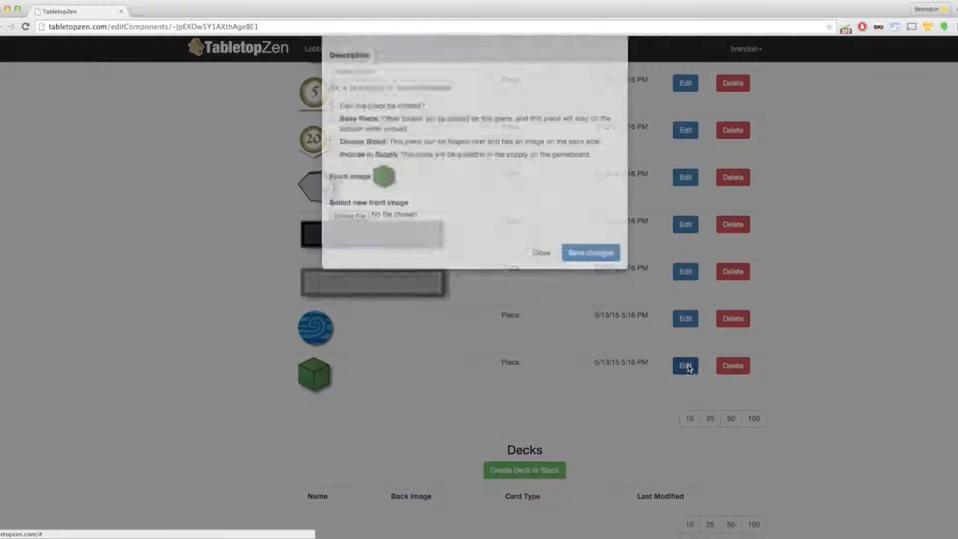
pyautogui.click(370, 109)
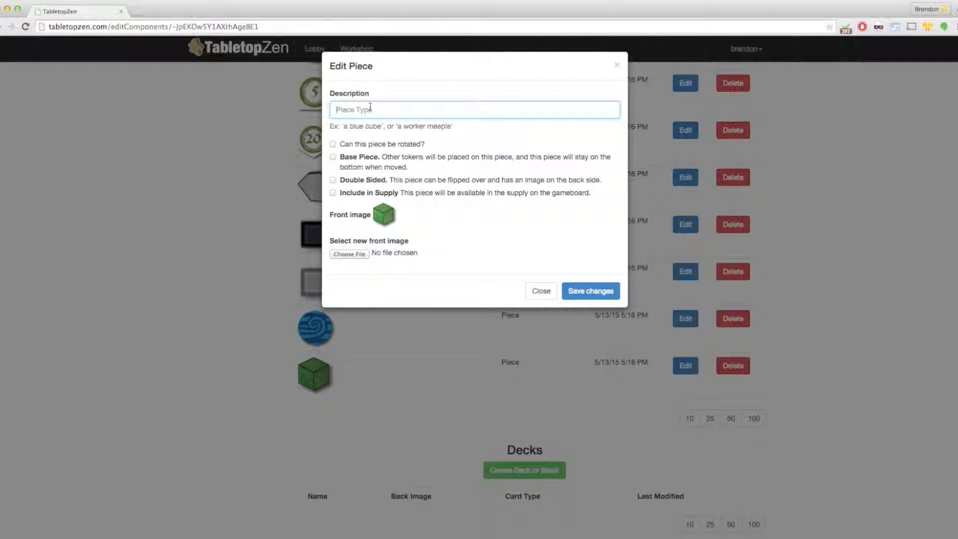
pyautogui.click(353, 194)
pyautogui.click(353, 225)
pyautogui.write('20')
pyautogui.click(598, 343)
# Step: Include the yellow cube piece in the supply with a quantity of 20 and save it
pyautogui.scroll(9, 589, 287)
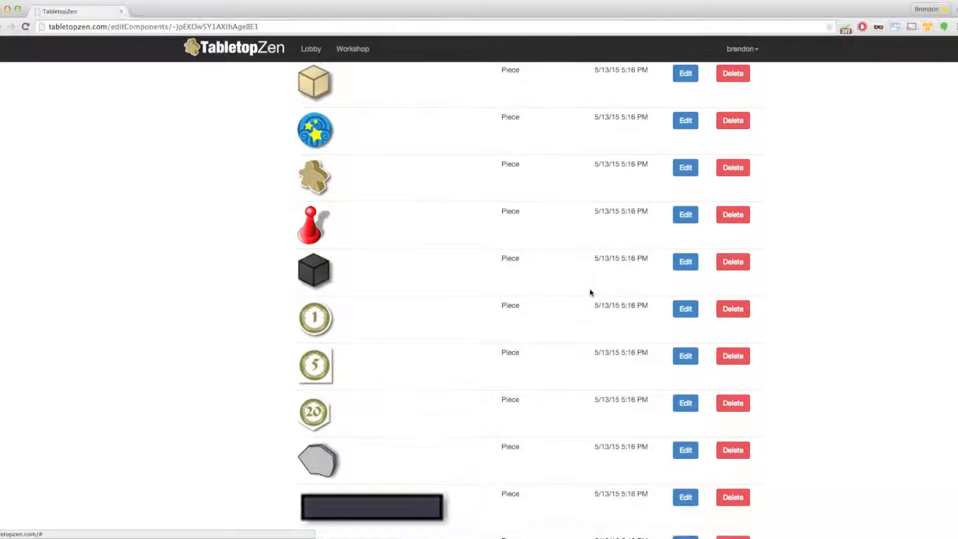
pyautogui.click(685, 190)
pyautogui.click(367, 195)
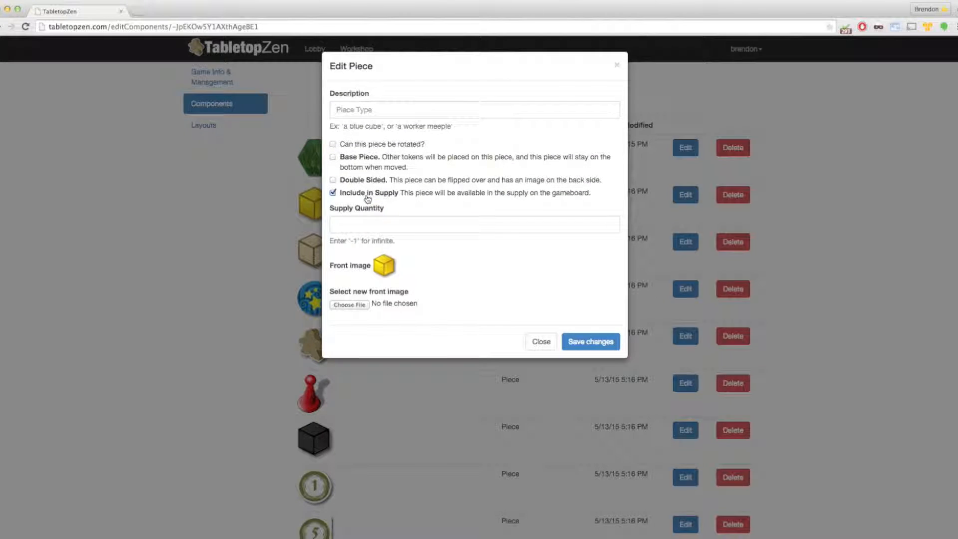
pyautogui.click(359, 225)
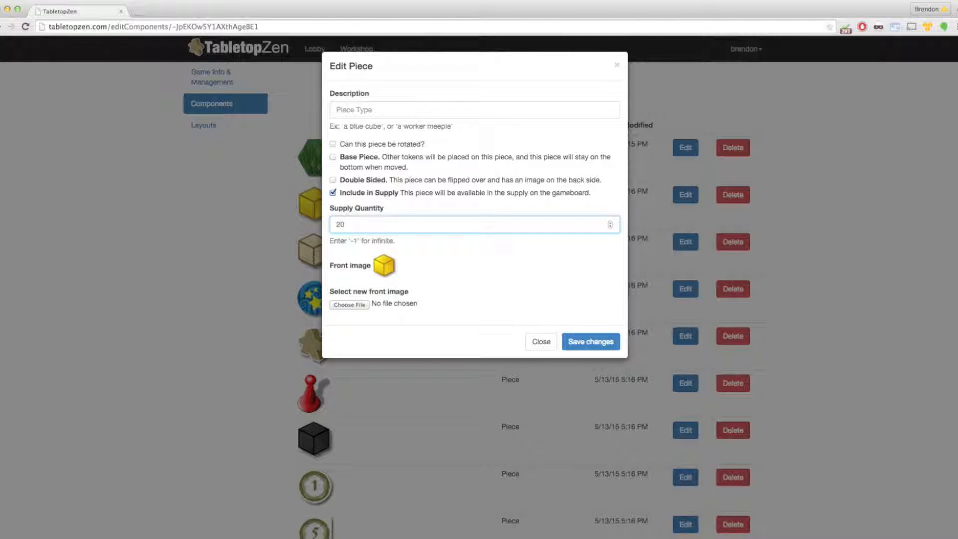
pyautogui.click(588, 342)
pyautogui.scroll(-7, 578, 338)
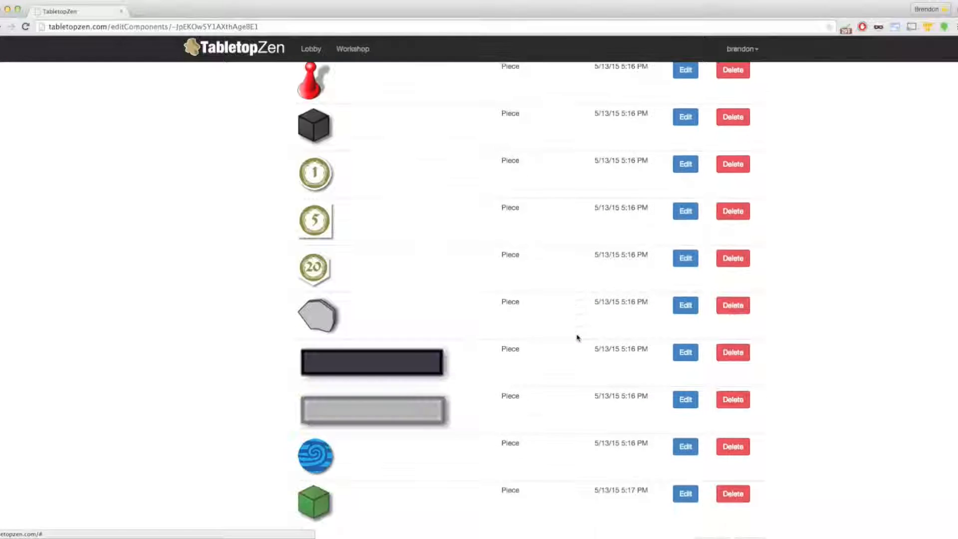
pyautogui.scroll(-3, 497, 275)
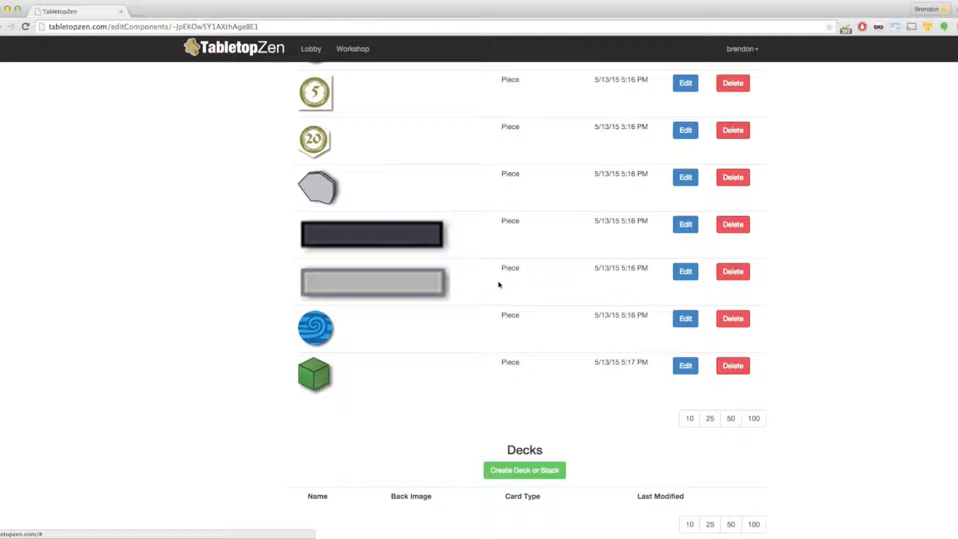
# Step: Create a deck named "Spirit 1" with its name shown on the table and the card type "spirit"
pyautogui.click(534, 471)
pyautogui.click(379, 107)
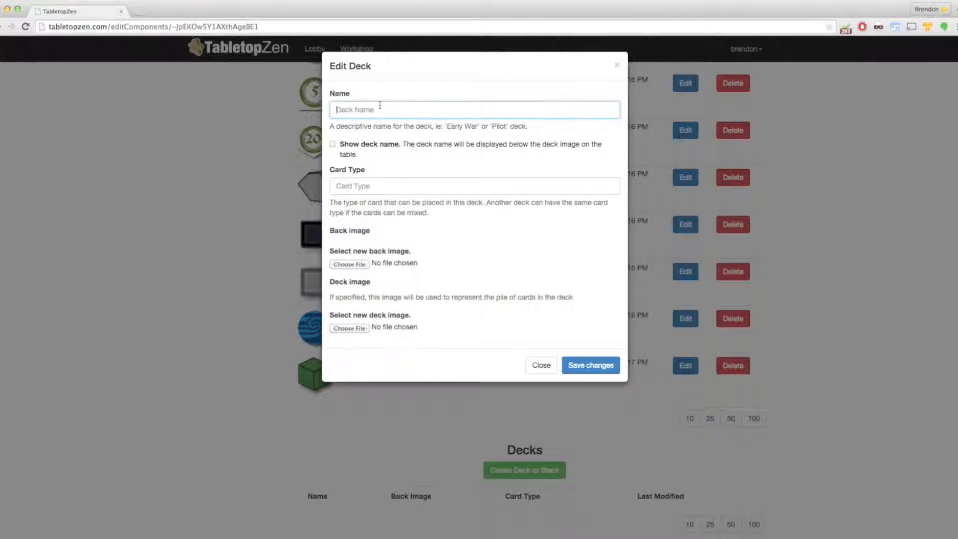
pyautogui.write('Spirit 1')
pyautogui.click(333, 143)
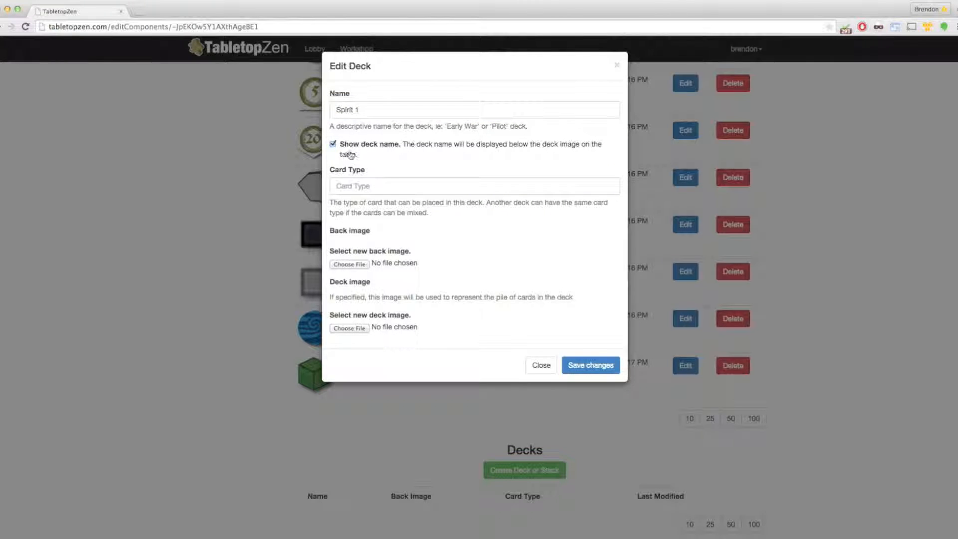
pyautogui.click(361, 188)
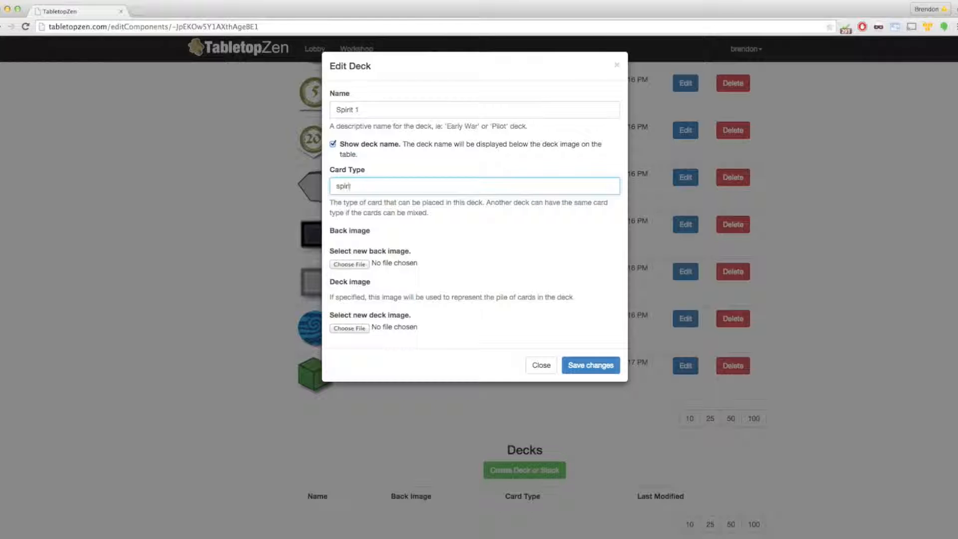
pyautogui.click(384, 238)
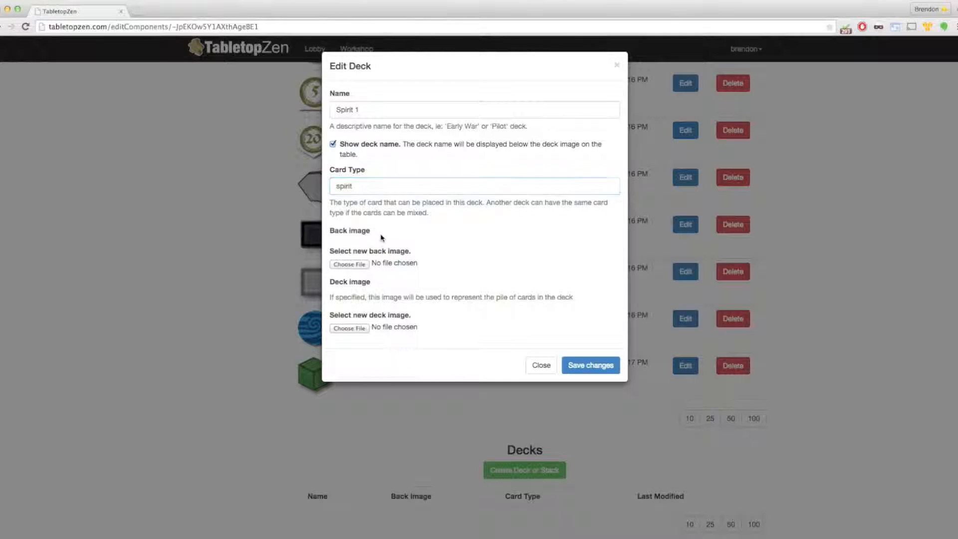
# Step: Upload spirit_back_1.png from the cards/spirit folder as the deck's back image
pyautogui.click(357, 264)
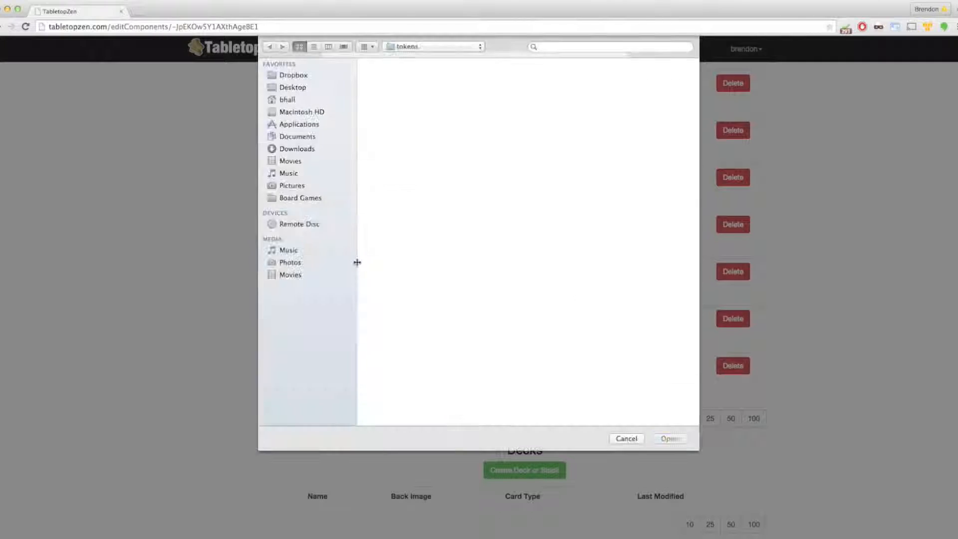
pyautogui.click(453, 48)
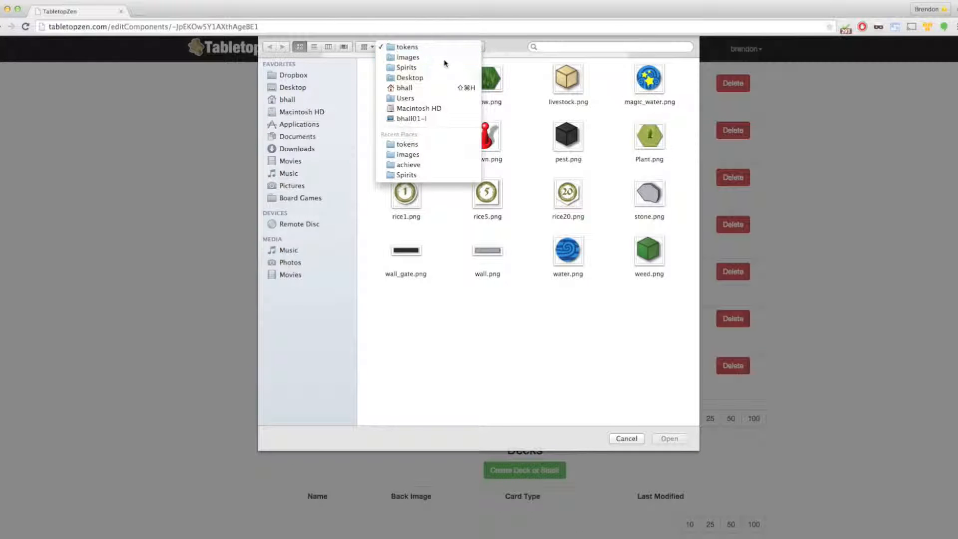
pyautogui.click(443, 62)
pyautogui.doubleClick(419, 91)
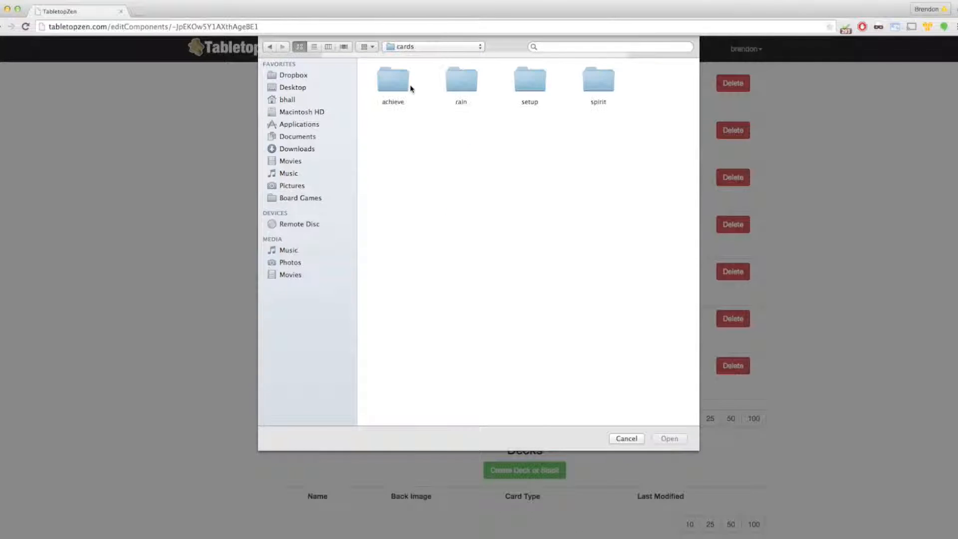
pyautogui.click(587, 87)
pyautogui.doubleClick(586, 87)
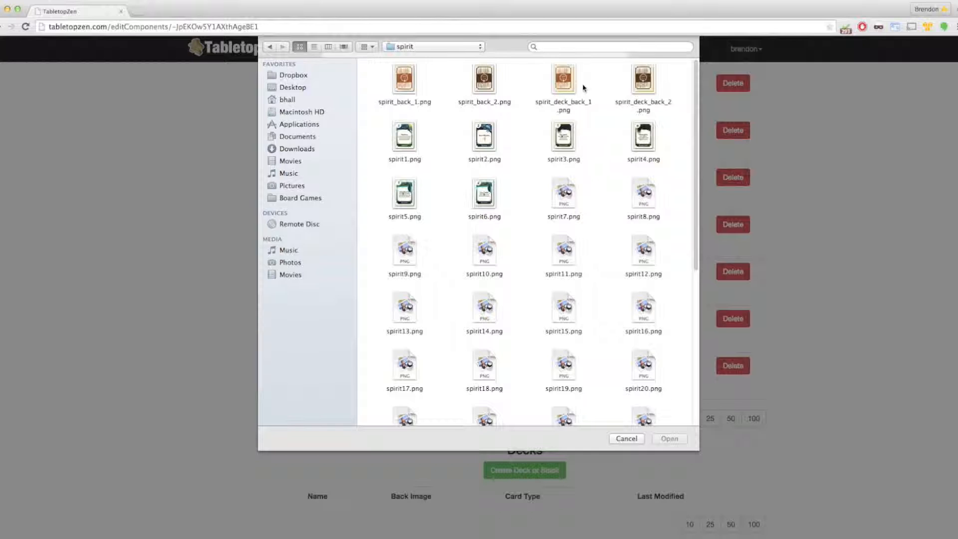
pyautogui.click(405, 80)
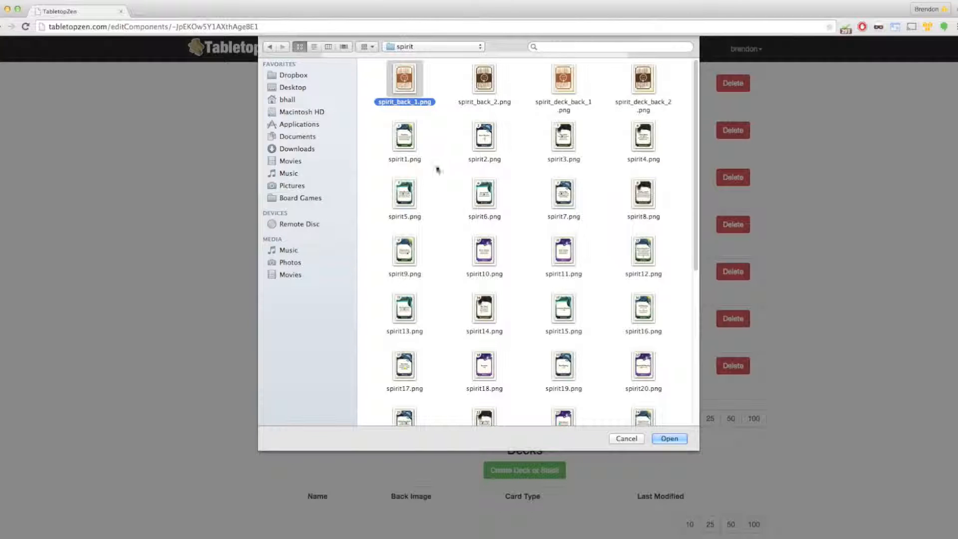
pyautogui.click(668, 438)
pyautogui.scroll(-1, 541, 281)
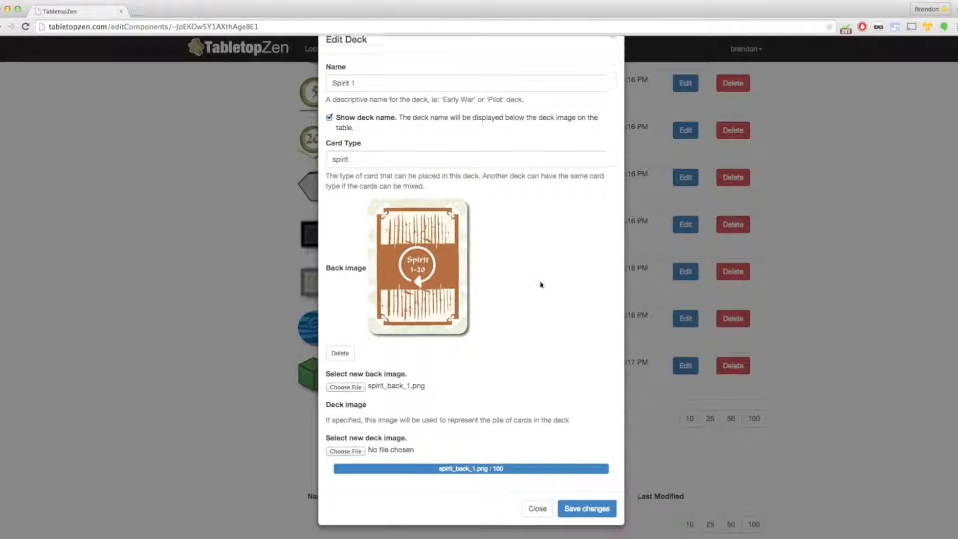
# Step: Upload spirit_deck_back_1.png as the deck image and save the Spirit 1 deck
pyautogui.click(351, 449)
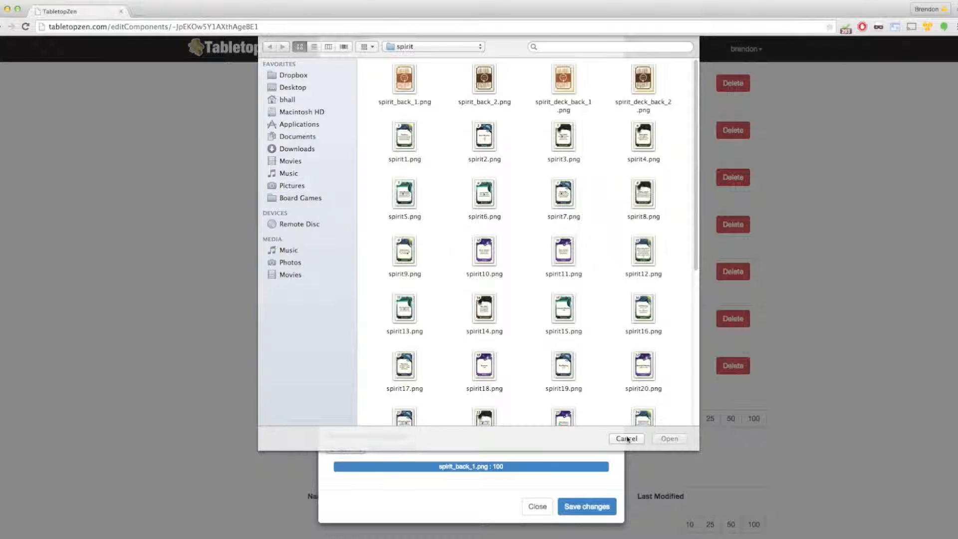
pyautogui.click(570, 105)
pyautogui.click(670, 438)
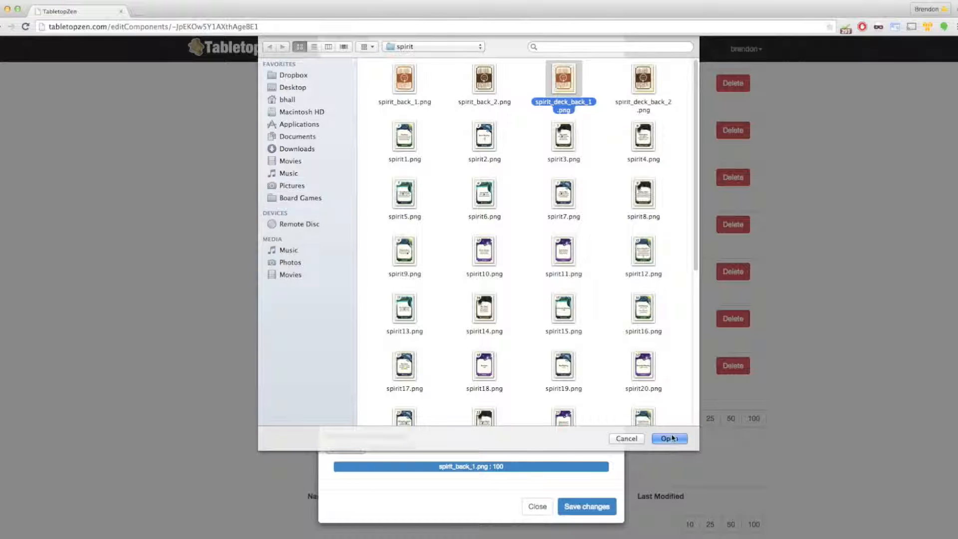
pyautogui.scroll(-1, 413, 383)
pyautogui.scroll(-1, 412, 383)
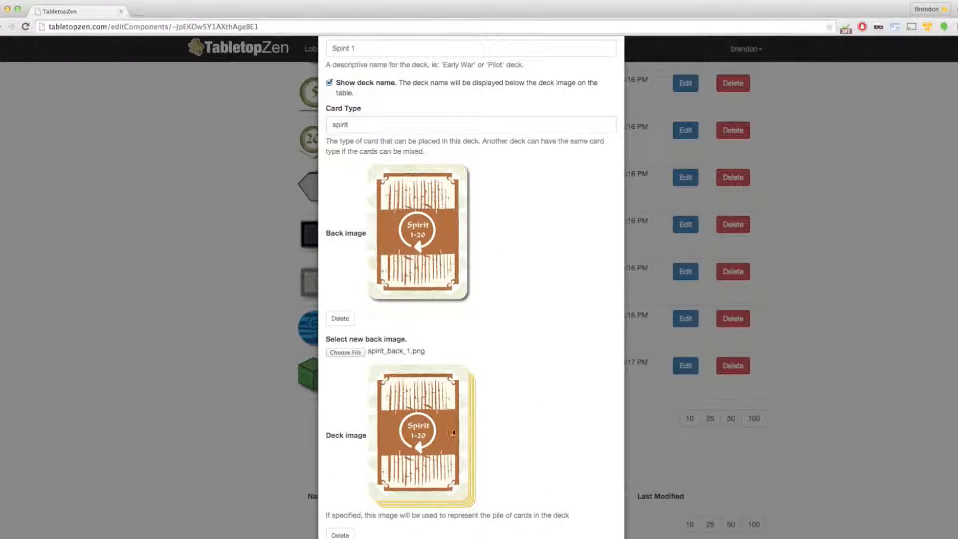
pyautogui.scroll(-2, 445, 428)
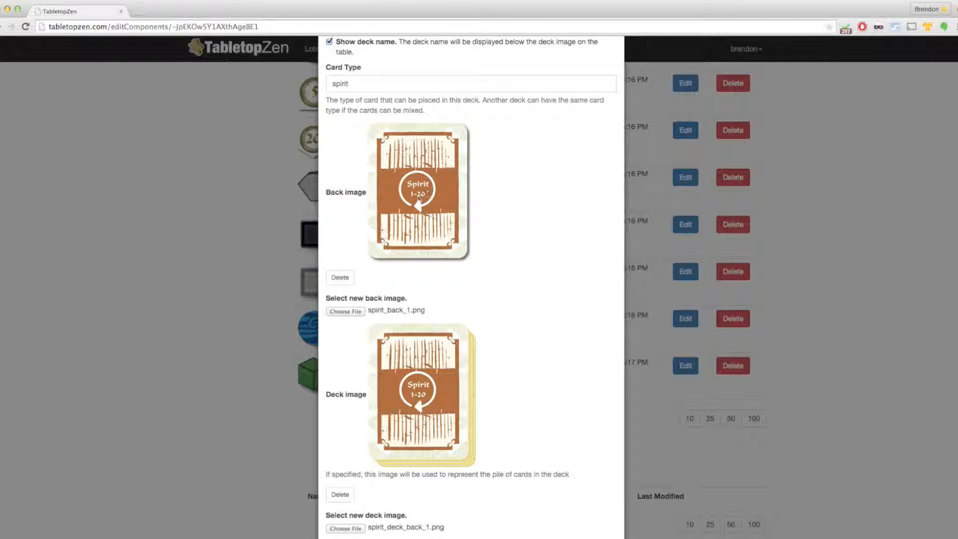
pyautogui.scroll(-4, 445, 230)
pyautogui.scroll(2, 444, 235)
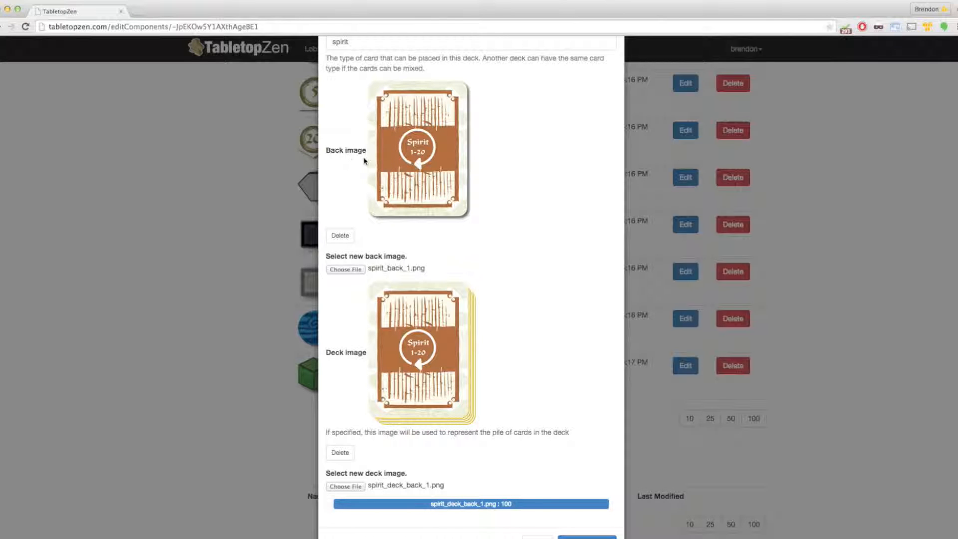
pyautogui.scroll(-2, 423, 225)
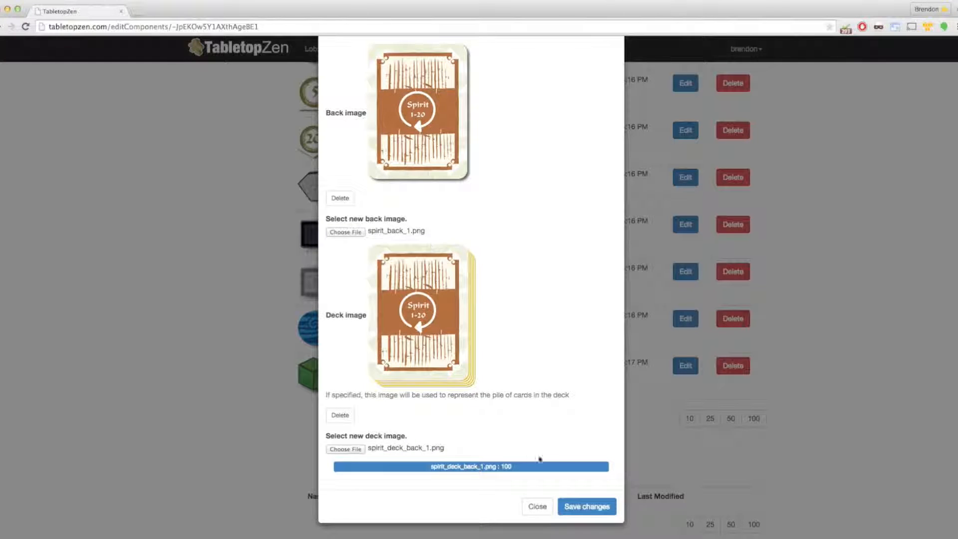
pyautogui.click(560, 506)
pyautogui.scroll(-1, 573, 432)
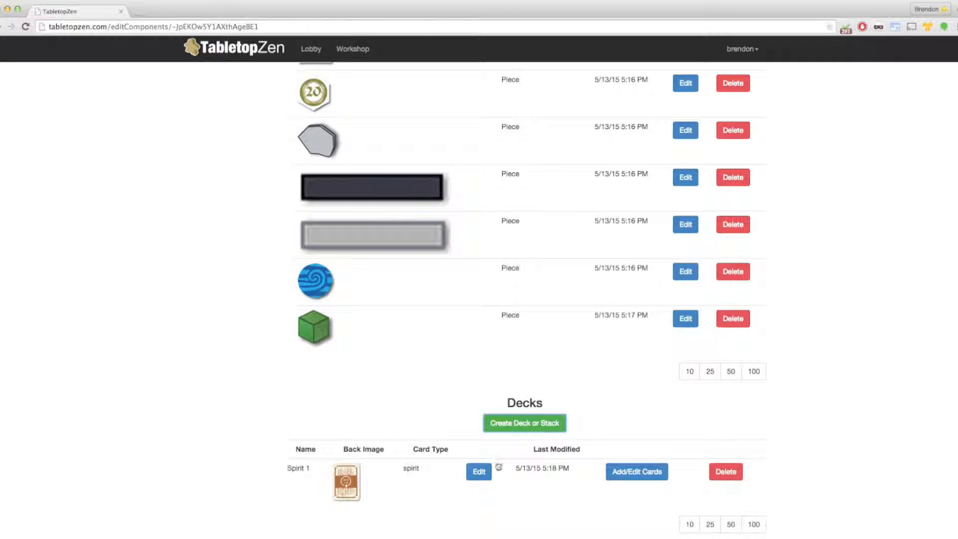
# Step: Add the card images spirit1.png through spirit20.png to the Spirit 1 deck in one batch
pyautogui.click(618, 476)
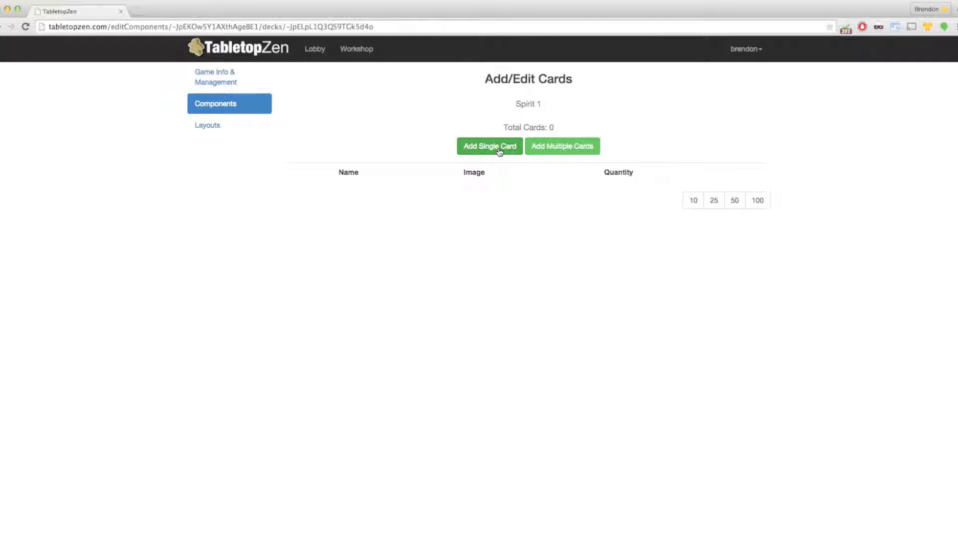
pyautogui.click(551, 147)
pyautogui.click(364, 140)
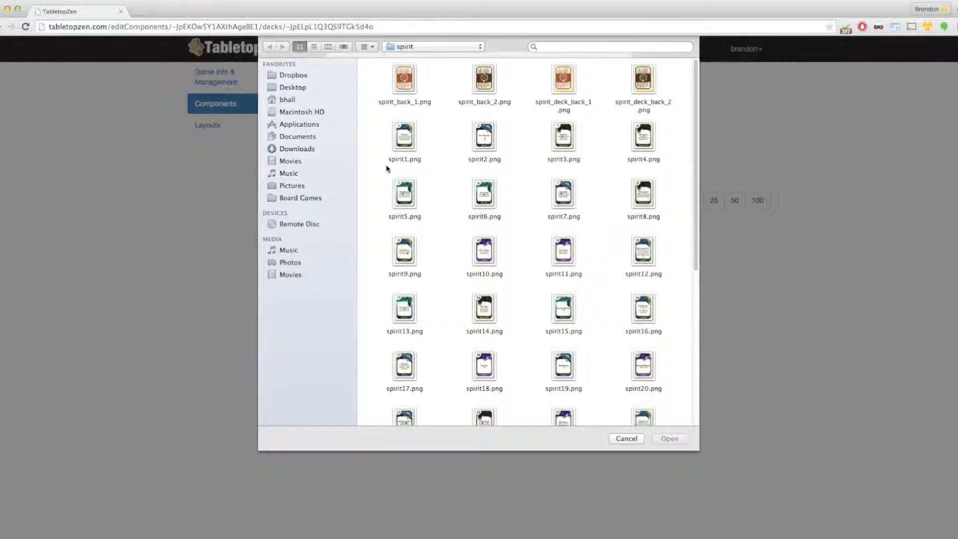
pyautogui.click(408, 152)
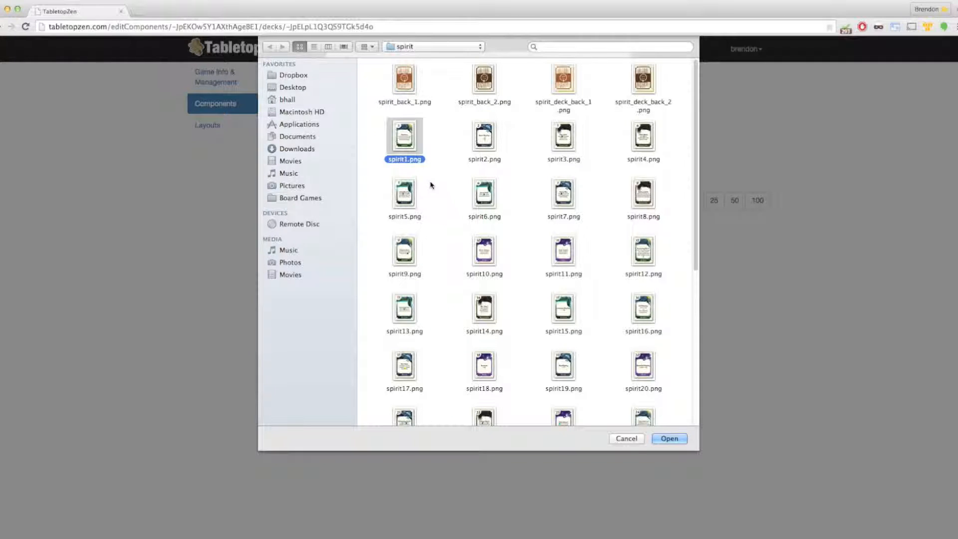
pyautogui.scroll(-3, 431, 187)
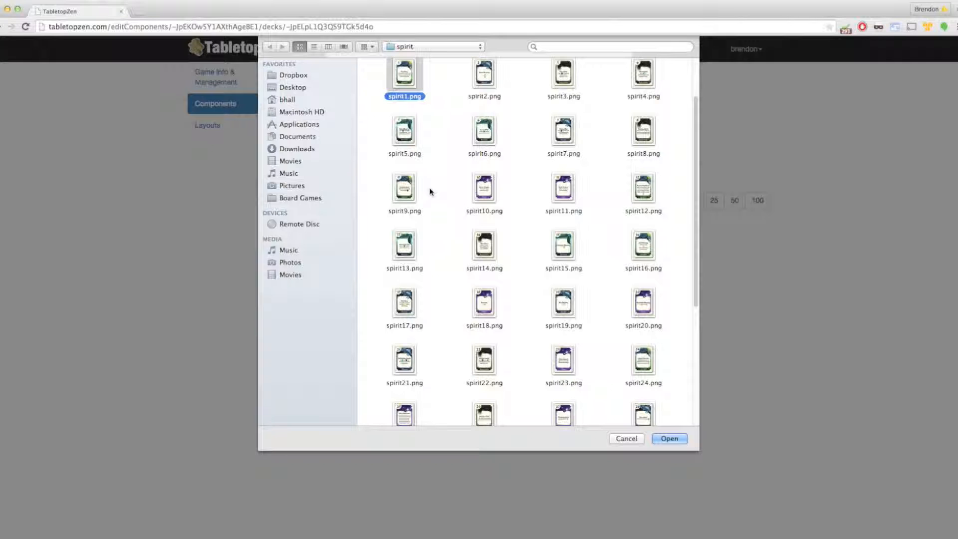
pyautogui.keyDown('shift'); pyautogui.click(645, 306); pyautogui.keyUp('shift')
pyautogui.moveTo(678, 325); pyautogui.dragTo(391, 91)
pyautogui.click(670, 438)
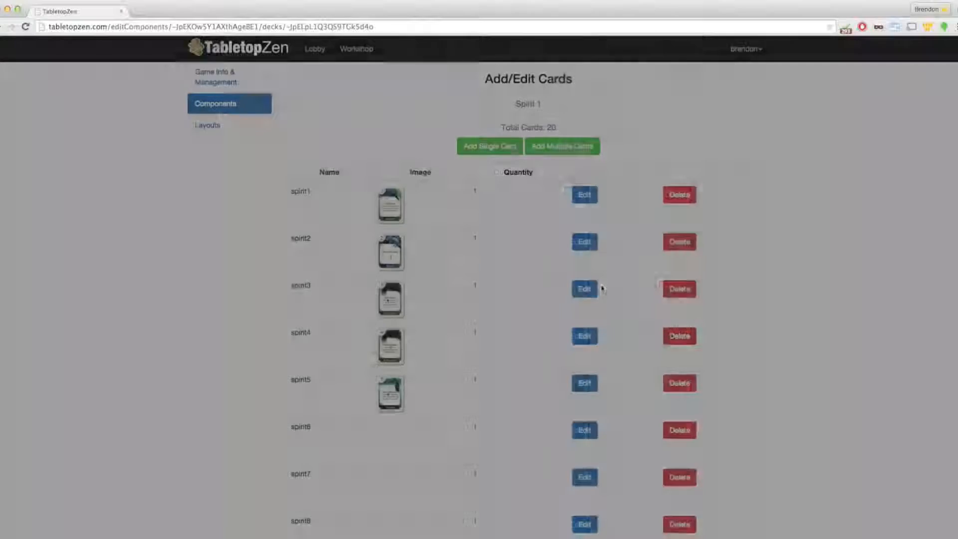
# Step: Set the quantity of the spirit1 card to 2 and save it
pyautogui.scroll(-3, 401, 217)
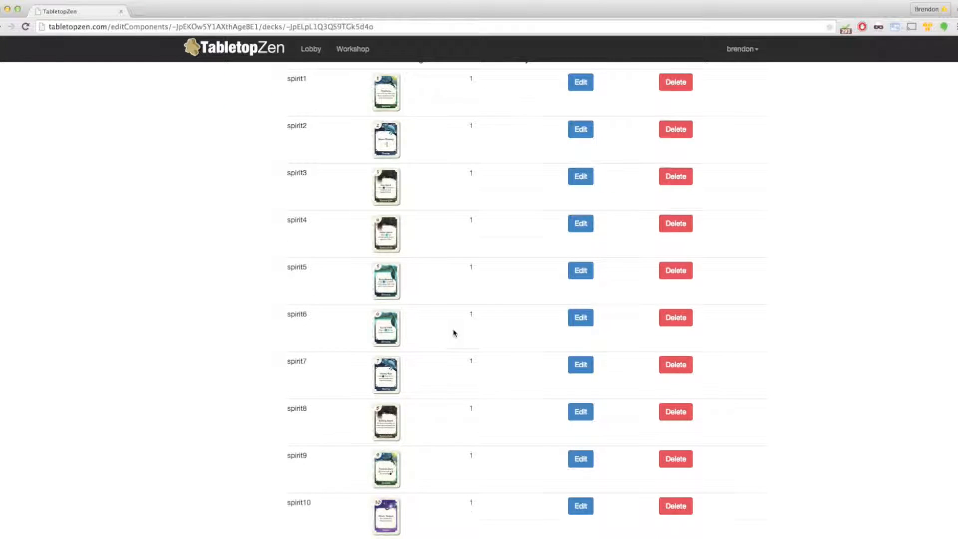
pyautogui.scroll(2, 453, 324)
pyautogui.click(581, 135)
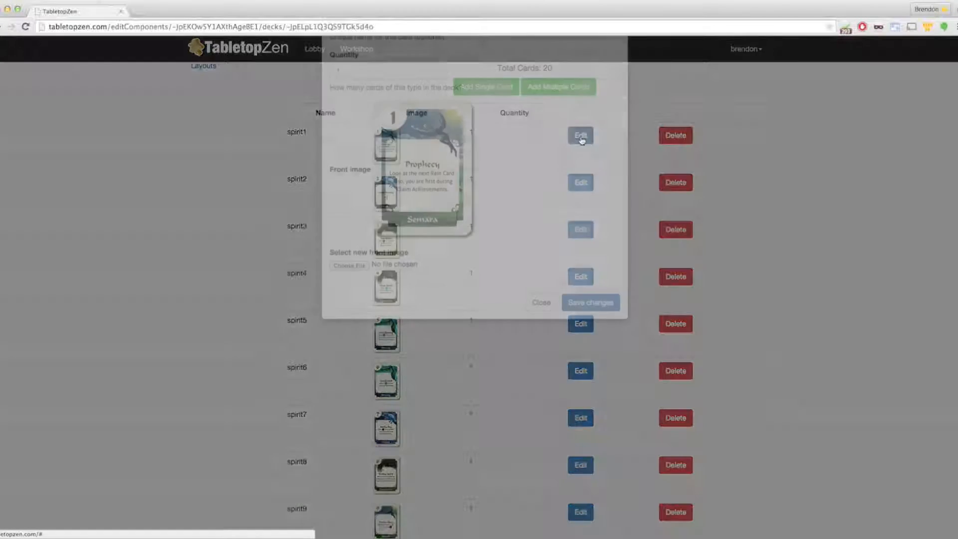
pyautogui.click(392, 160)
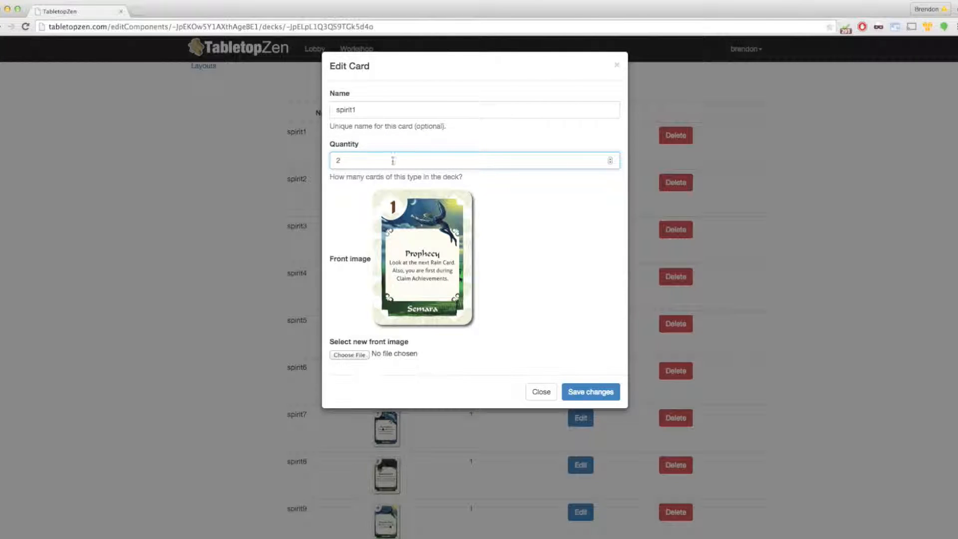
pyautogui.click(590, 391)
pyautogui.scroll(2, 532, 68)
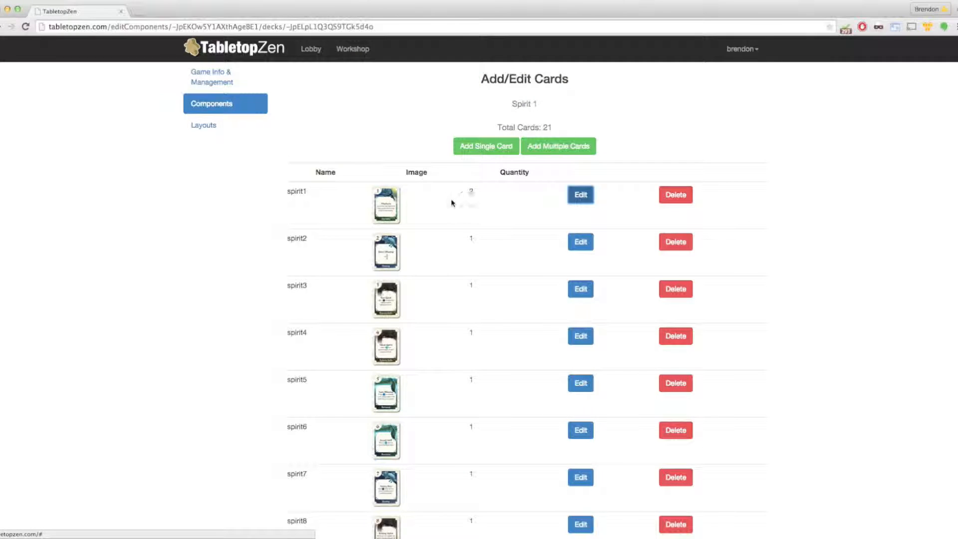
# Step: Return the spirit1 card's quantity to 1 and save it
pyautogui.click(580, 195)
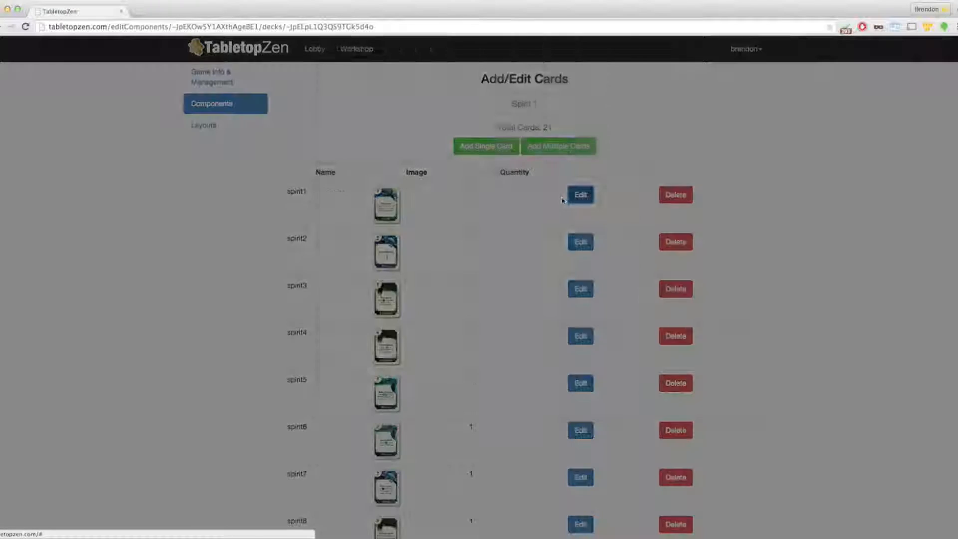
pyautogui.click(380, 163)
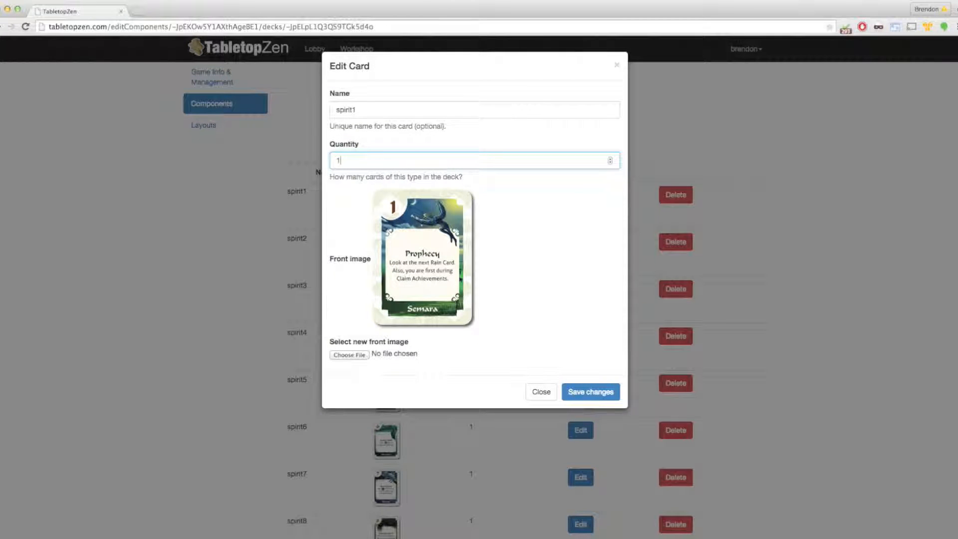
pyautogui.click(588, 392)
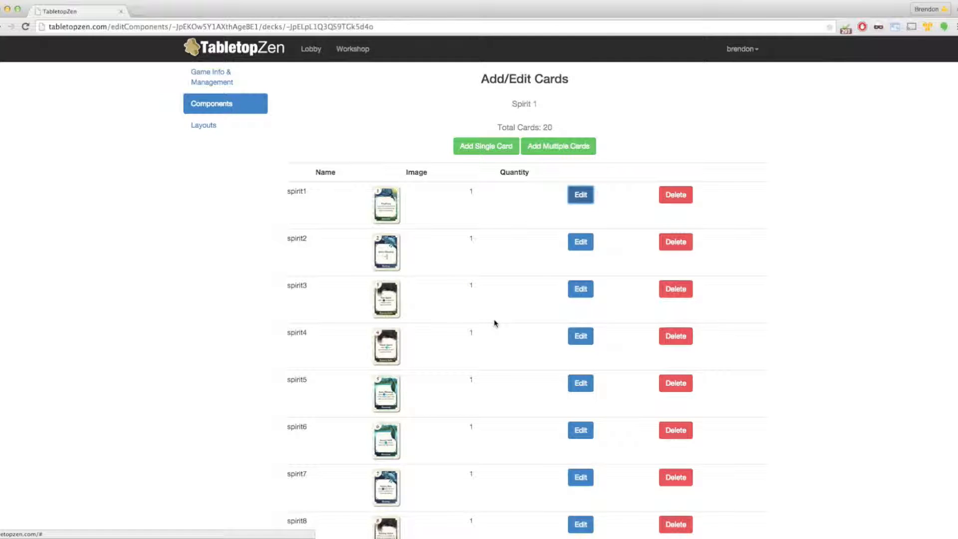
# Step: Create and save a layout named "2 players" with the Small 3' x 3' playing surface, and open it
pyautogui.click(205, 126)
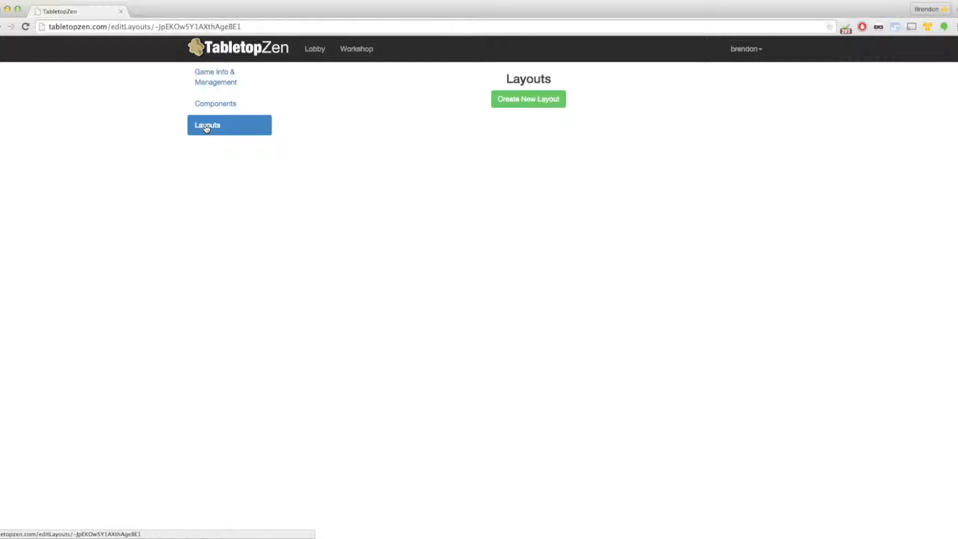
pyautogui.click(529, 99)
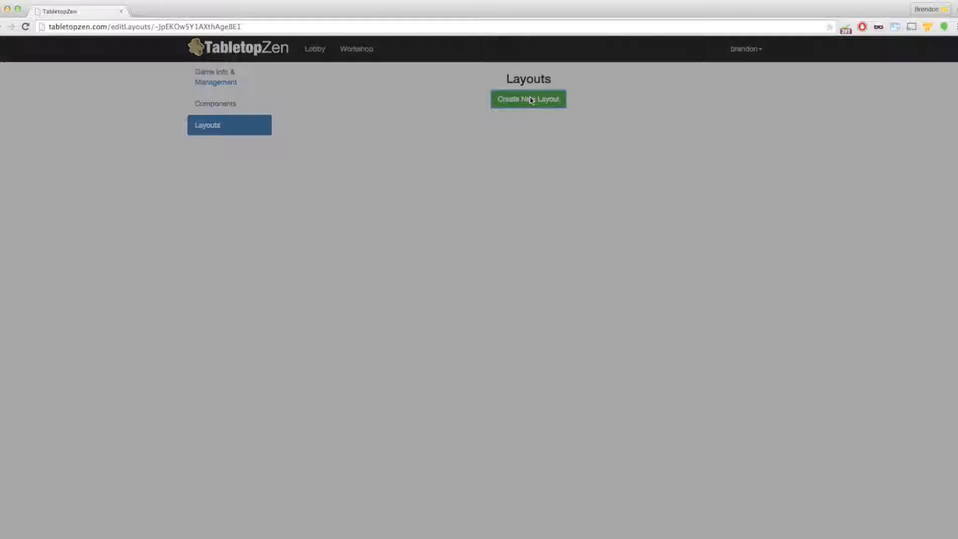
pyautogui.click(368, 111)
pyautogui.write('2p')
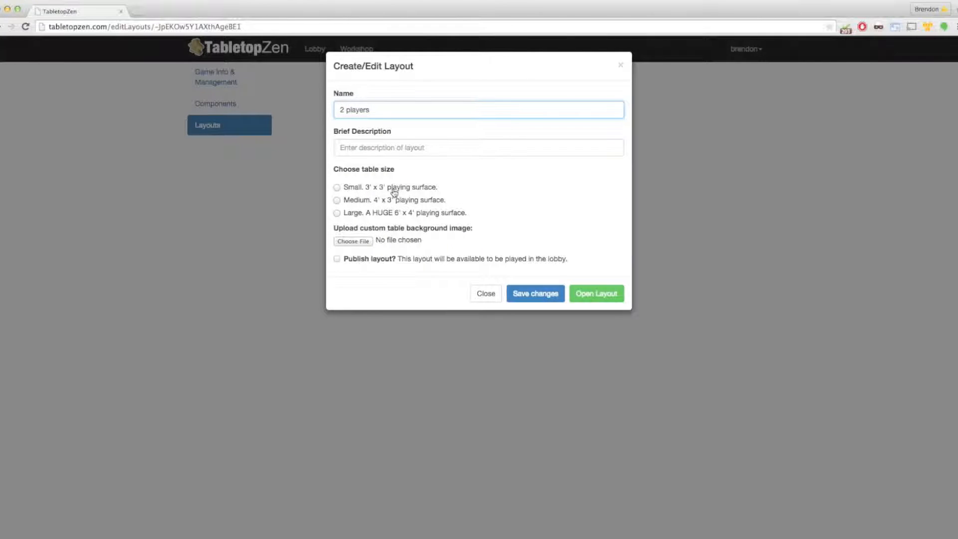
pyautogui.click(337, 188)
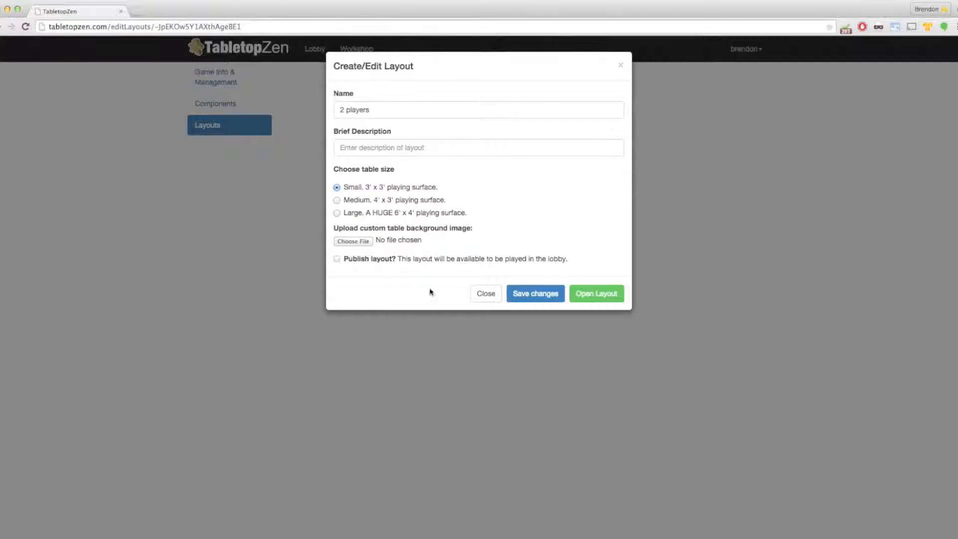
pyautogui.click(550, 297)
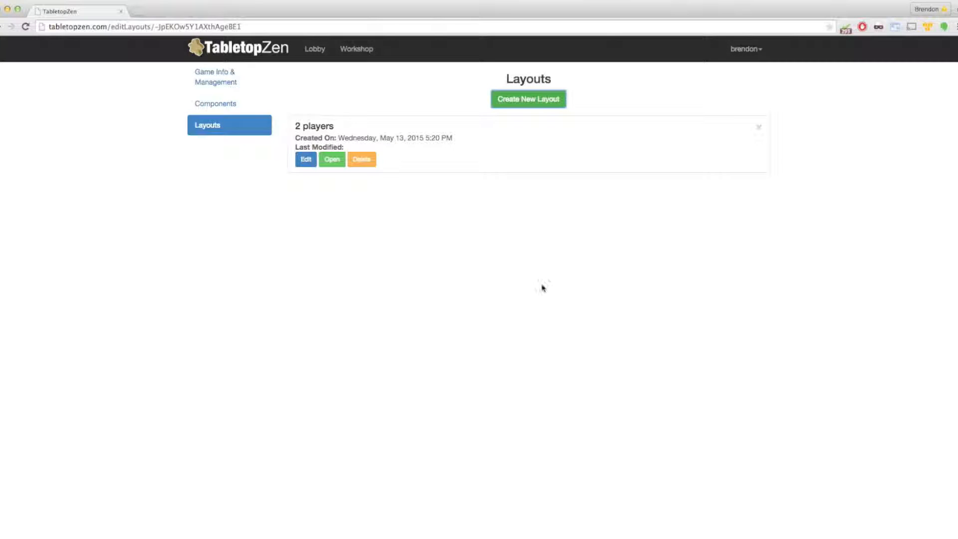
pyautogui.click(332, 160)
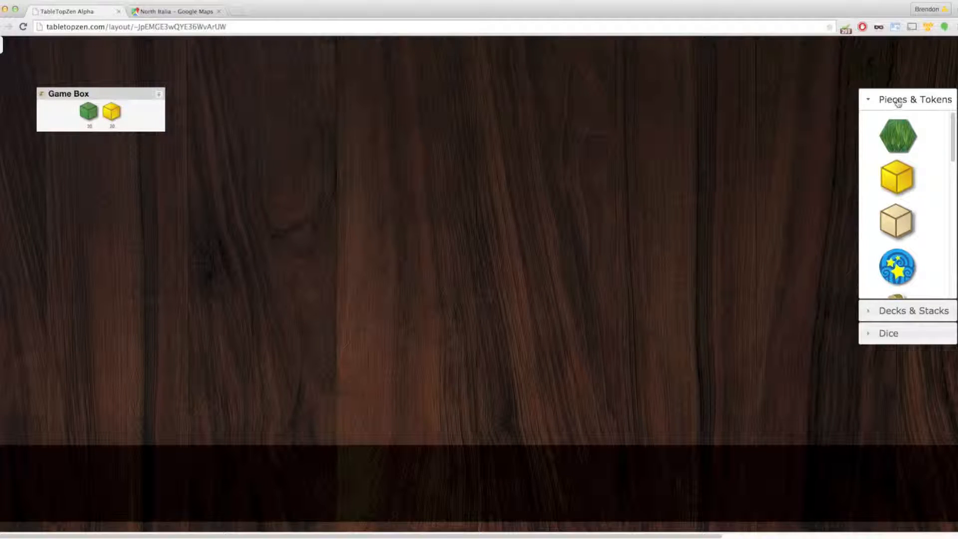
# Step: Look through the available pieces and tokens, decks and stacks, and dice for the layout
pyautogui.scroll(-8, 904, 149)
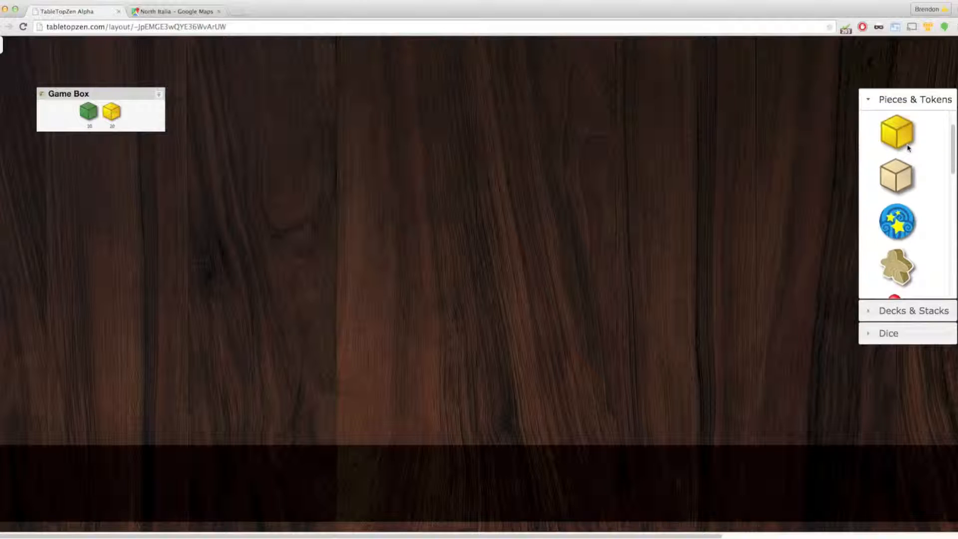
pyautogui.scroll(1, 905, 199)
pyautogui.click(919, 310)
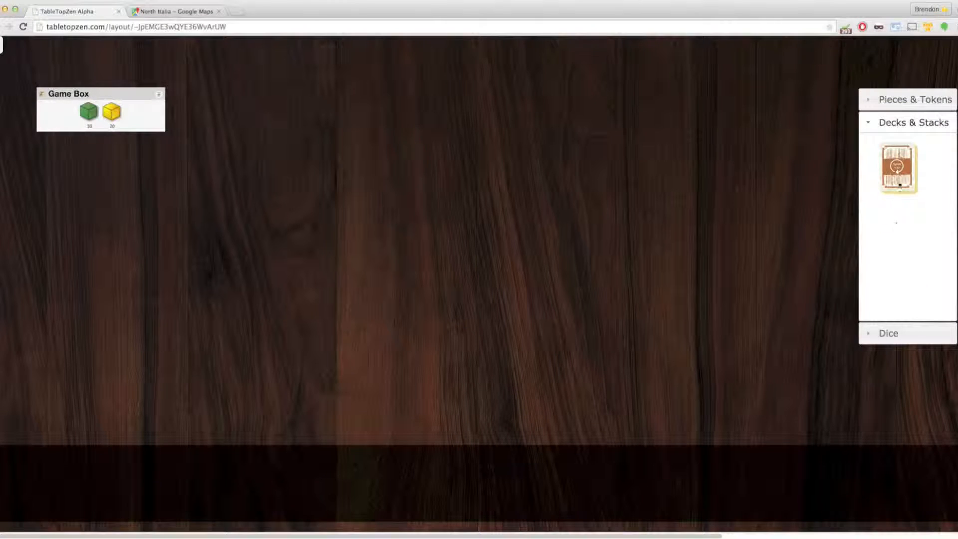
pyautogui.click(908, 333)
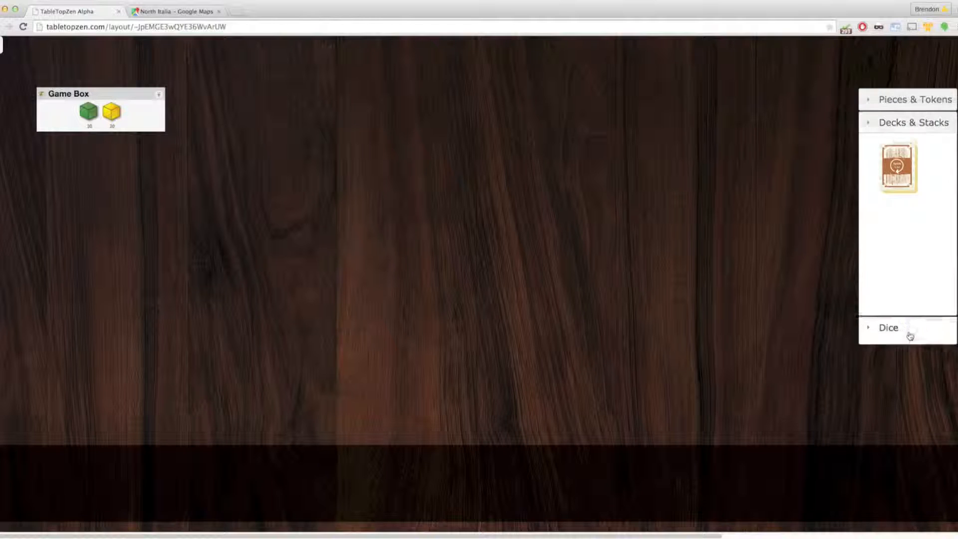
pyautogui.scroll(-2, 906, 259)
pyautogui.scroll(-5, 906, 242)
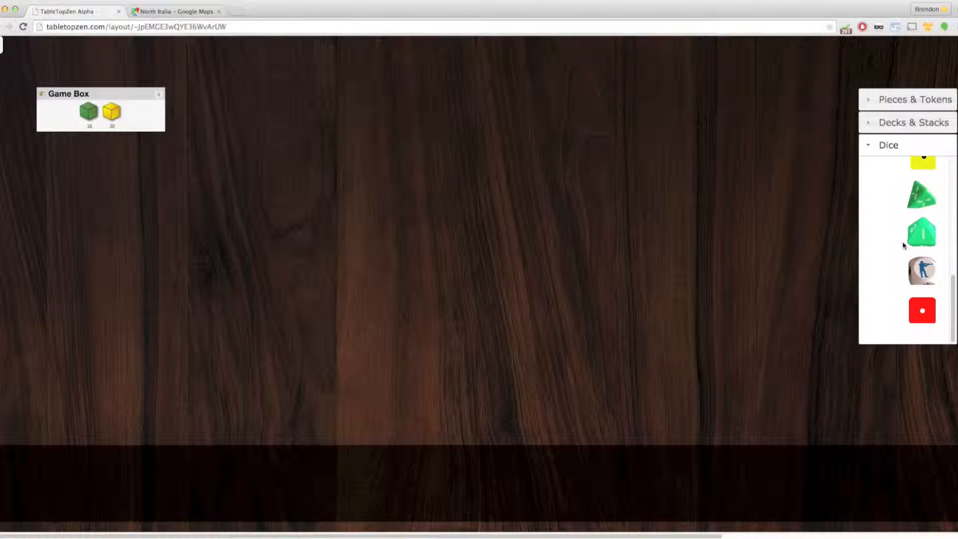
pyautogui.scroll(1, 899, 297)
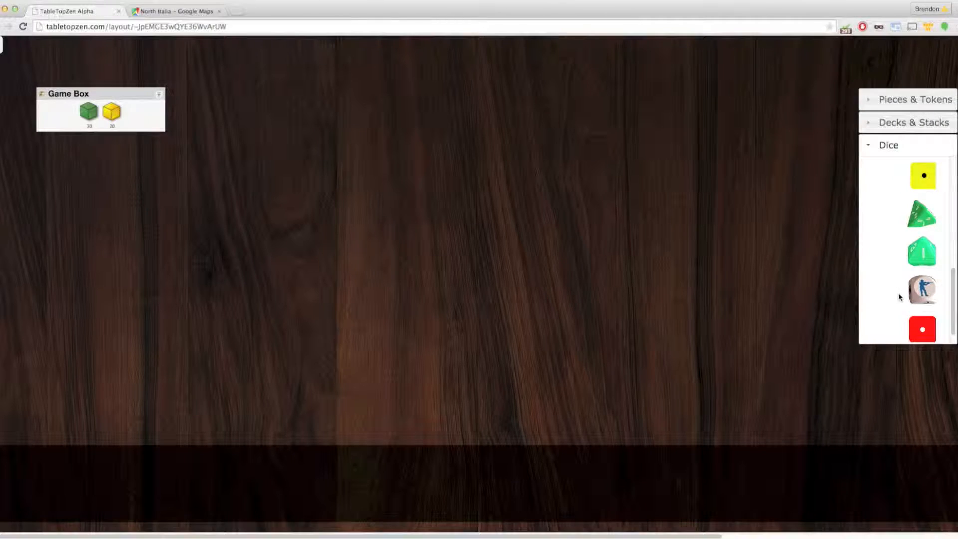
pyautogui.scroll(1, 896, 298)
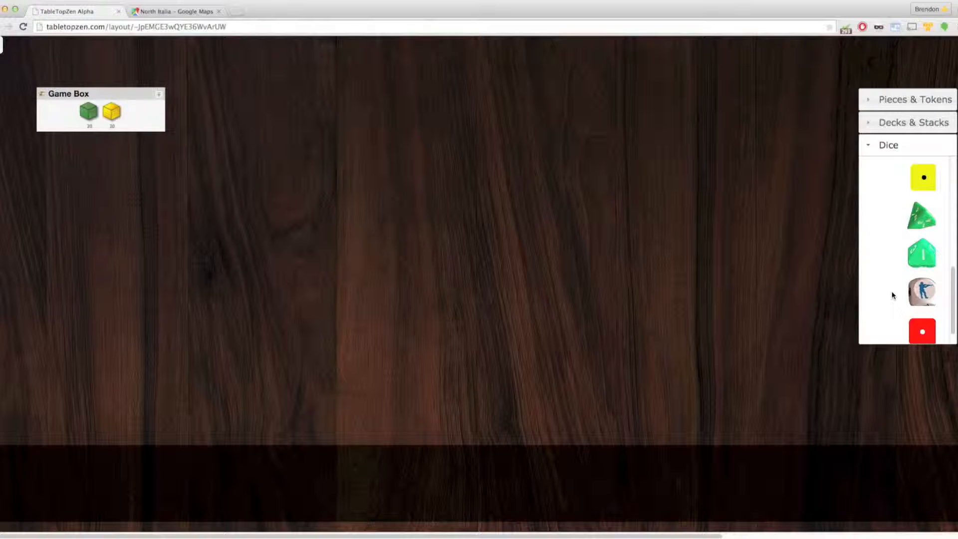
pyautogui.scroll(-1, 898, 274)
pyautogui.scroll(8, 906, 245)
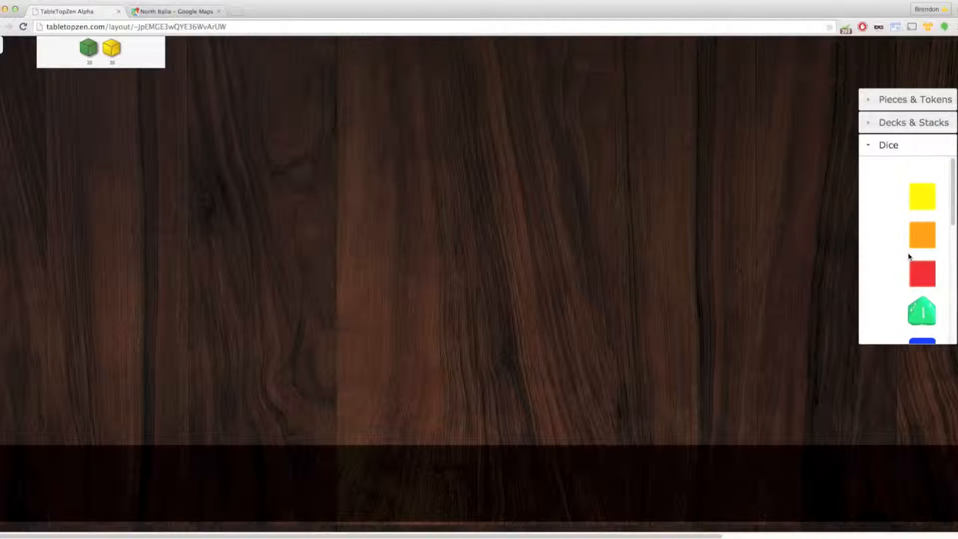
pyautogui.scroll(-4, 904, 262)
pyautogui.scroll(-3, 904, 264)
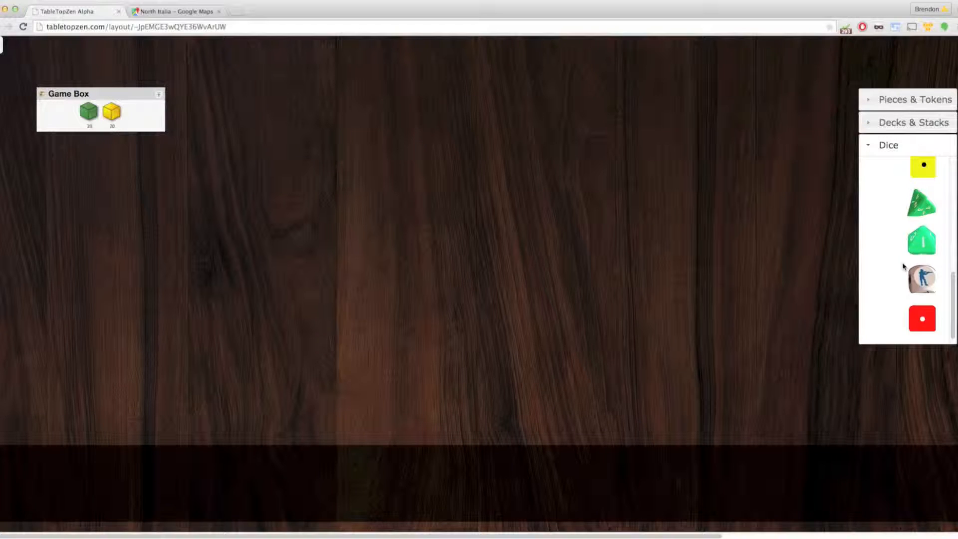
# Step: Place the white figure-faced die, the red six-sided die and the green four-sided die on the table
pyautogui.moveTo(925, 283); pyautogui.dragTo(697, 261)
pyautogui.moveTo(922, 327); pyautogui.dragTo(758, 291)
pyautogui.moveTo(921, 205); pyautogui.dragTo(793, 246)
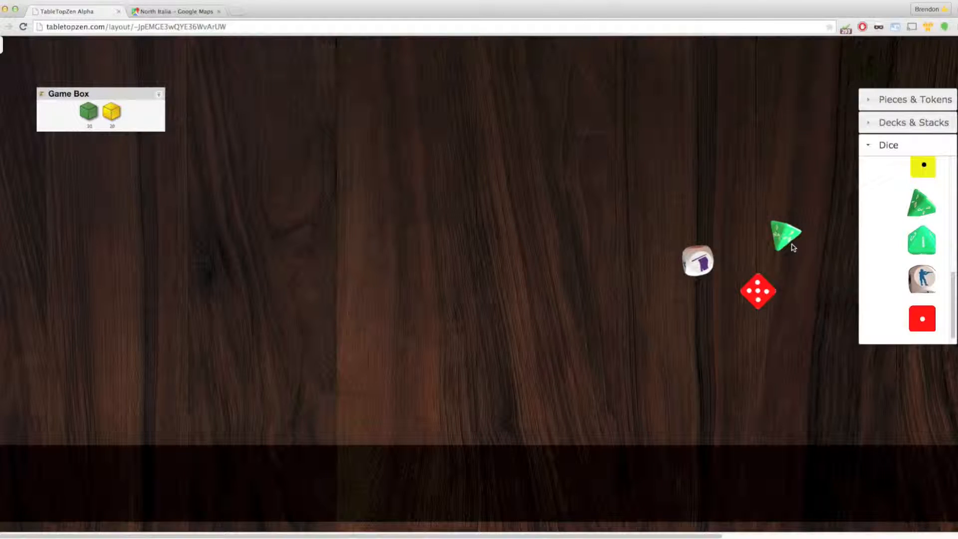
# Step: Add the farm board from the pieces and tokens, and position it along the table's left edge below the Game Box
pyautogui.click(913, 99)
pyautogui.scroll(-6, 905, 166)
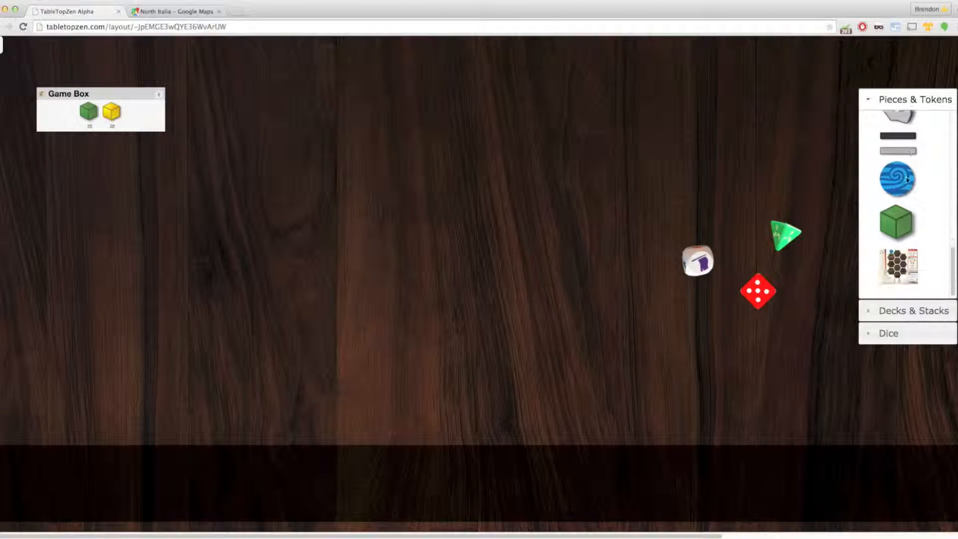
pyautogui.moveTo(897, 267); pyautogui.dragTo(463, 238)
pyautogui.moveTo(578, 331); pyautogui.dragTo(154, 239)
pyautogui.hotkey('ctrl', '-')
pyautogui.hotkey('ctrl', '-')
pyautogui.hotkey('ctrl', '-')
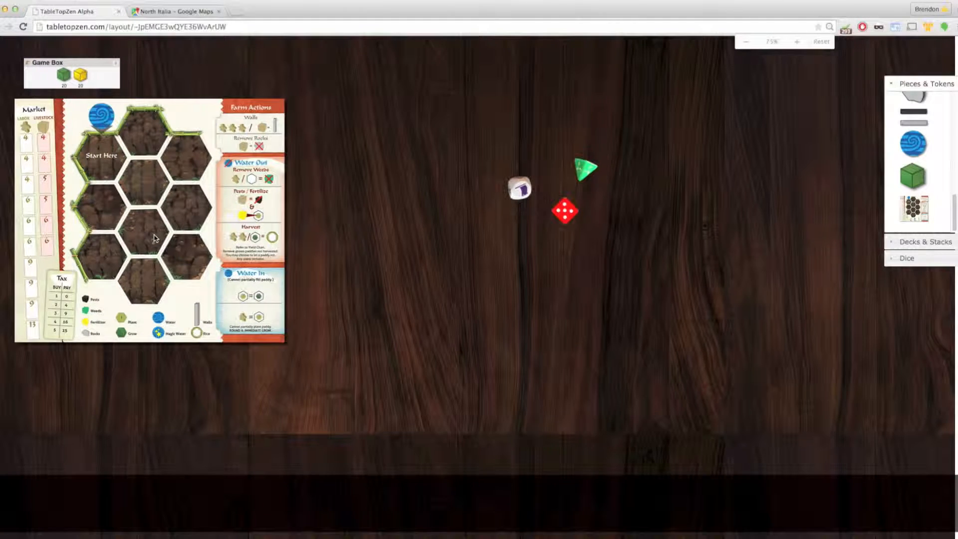
pyautogui.hotkey('ctrl', '-')
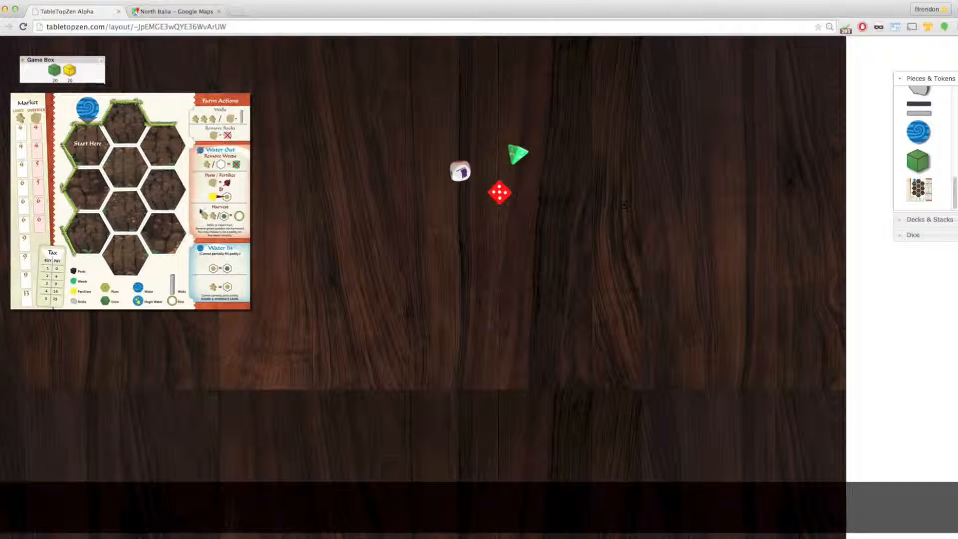
pyautogui.moveTo(203, 282); pyautogui.dragTo(198, 251)
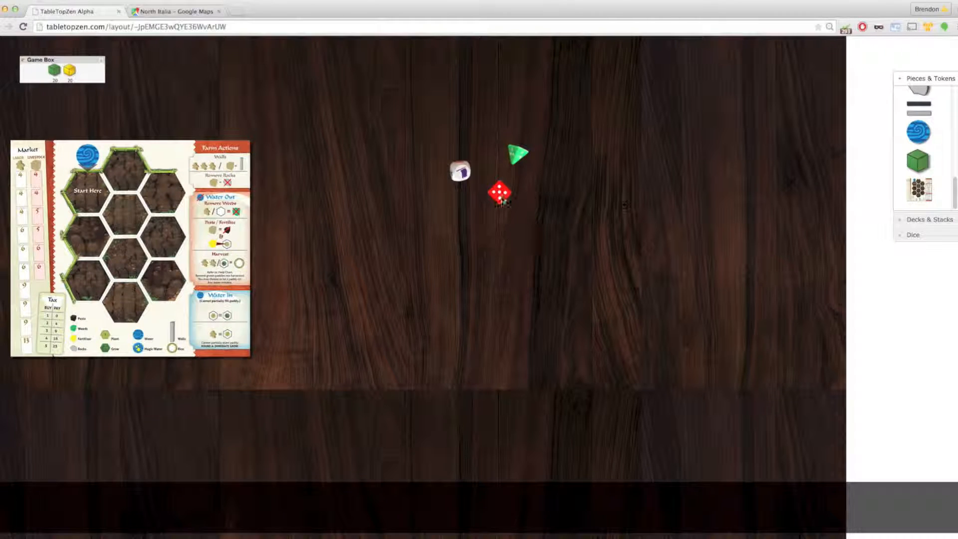
# Step: Move the red, white and green dice together near the table's upper middle
pyautogui.moveTo(500, 196); pyautogui.dragTo(385, 125)
pyautogui.moveTo(460, 171); pyautogui.dragTo(398, 139)
pyautogui.moveTo(517, 154); pyautogui.dragTo(433, 118)
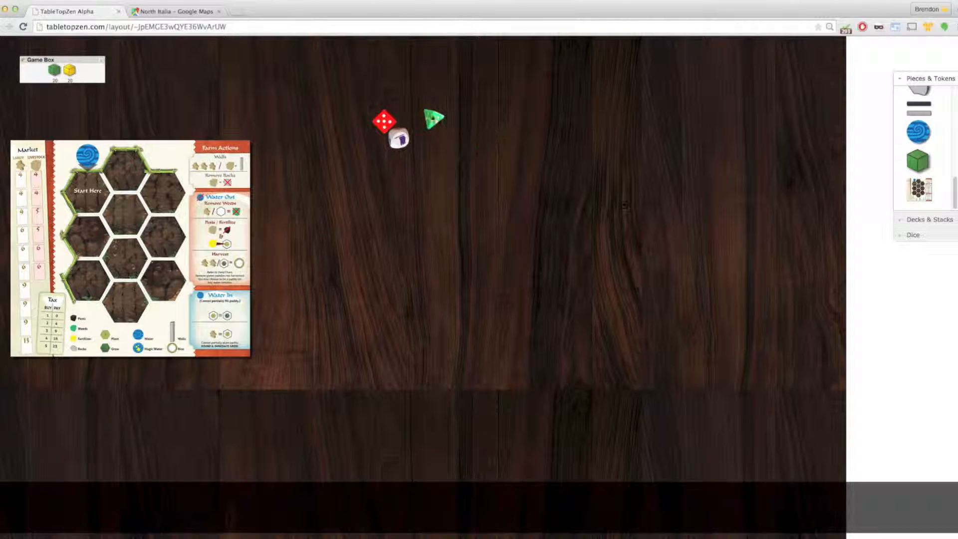
# Step: Add a second farm board and align it level with the first on the table's right side
pyautogui.moveTo(923, 190); pyautogui.dragTo(684, 224)
pyautogui.moveTo(754, 257); pyautogui.dragTo(663, 181)
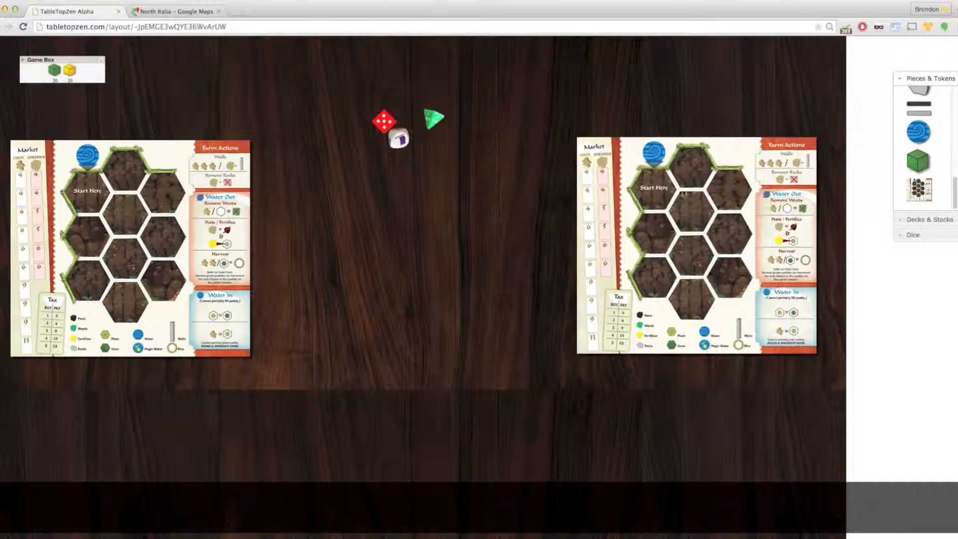
# Step: Move the Game Box to the gap between the two farm boards, near the table's upper edge
pyautogui.scroll(3, 927, 140)
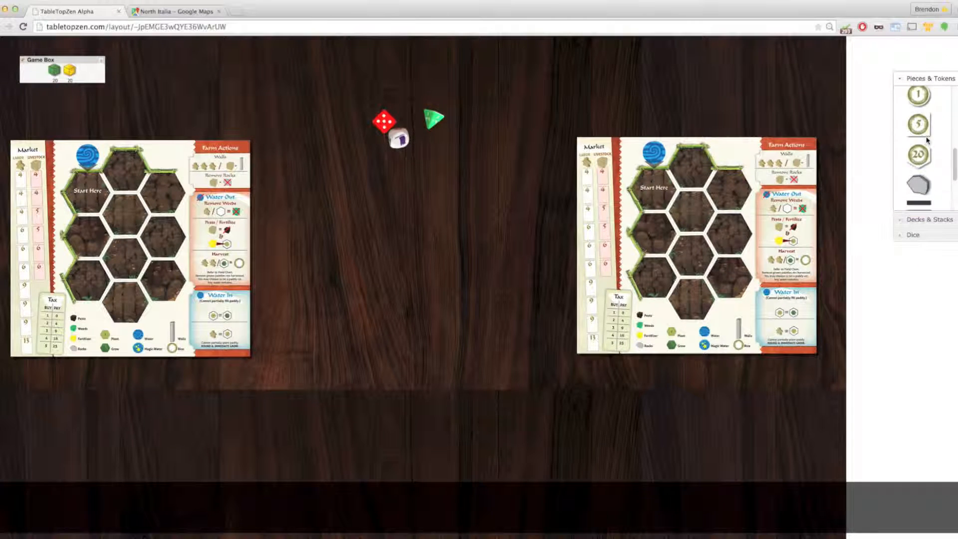
pyautogui.scroll(-2, 923, 149)
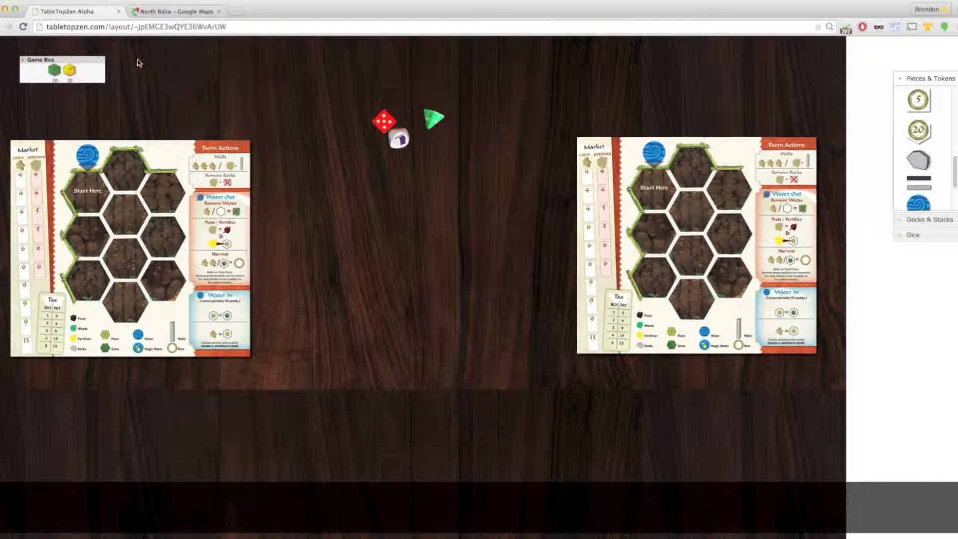
pyautogui.moveTo(89, 58); pyautogui.dragTo(305, 69)
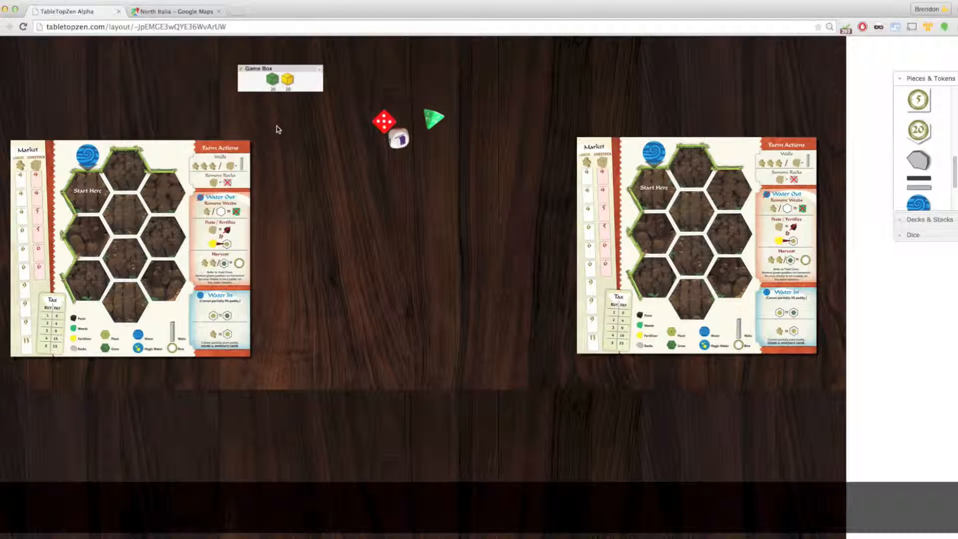
pyautogui.moveTo(290, 69); pyautogui.dragTo(304, 62)
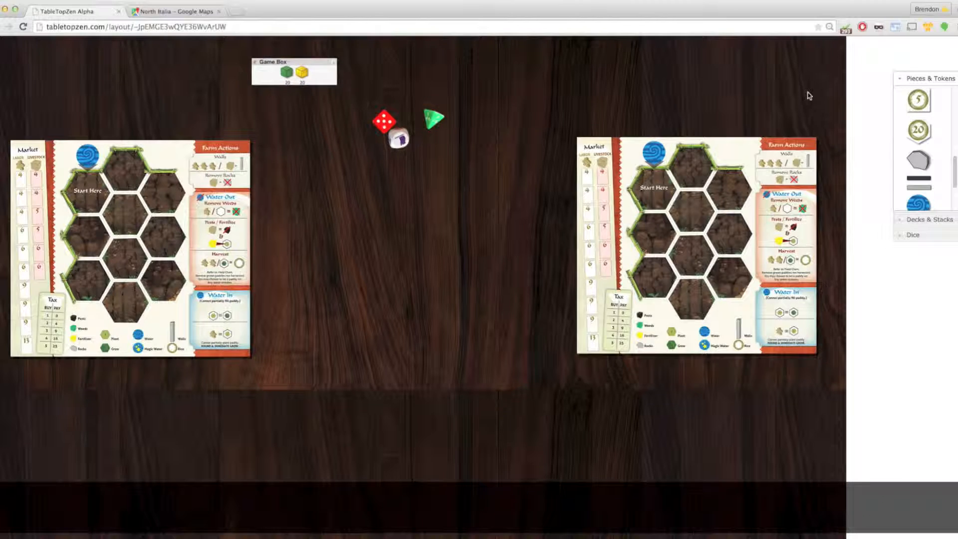
# Step: Place the 20 token, the grey rock and the 5 token on the table between the farm boards
pyautogui.press('super+equal')
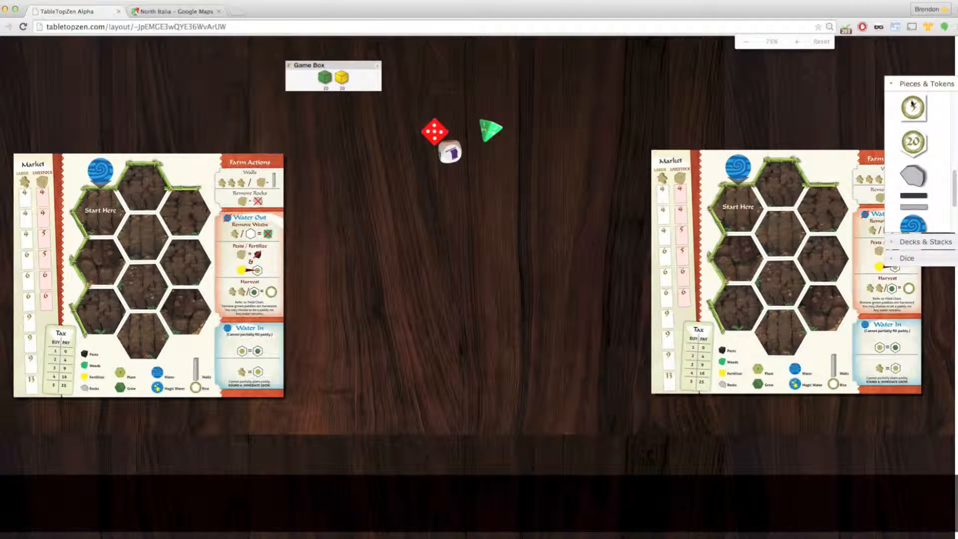
pyautogui.press('super+equal')
pyautogui.press('super+equal')
pyautogui.press('super+equal')
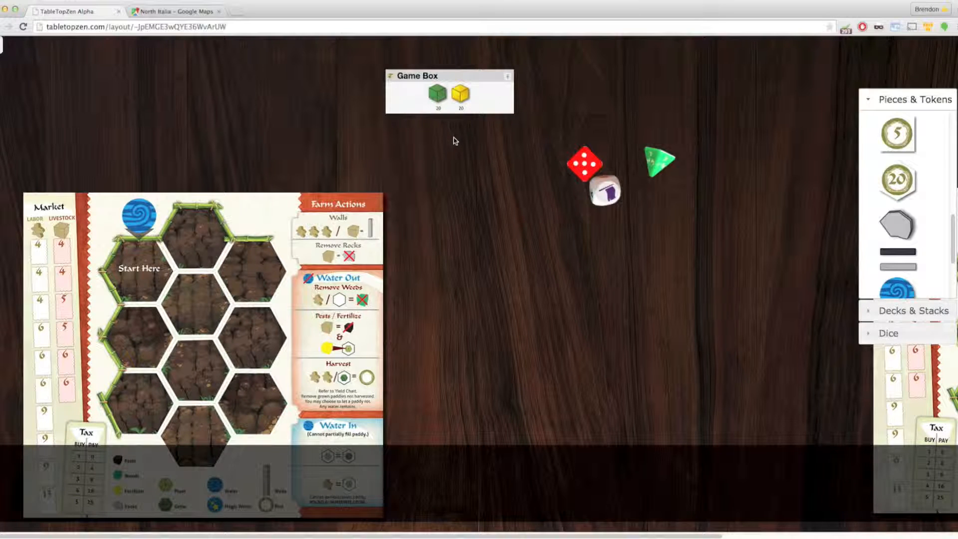
pyautogui.moveTo(886, 233); pyautogui.dragTo(614, 294)
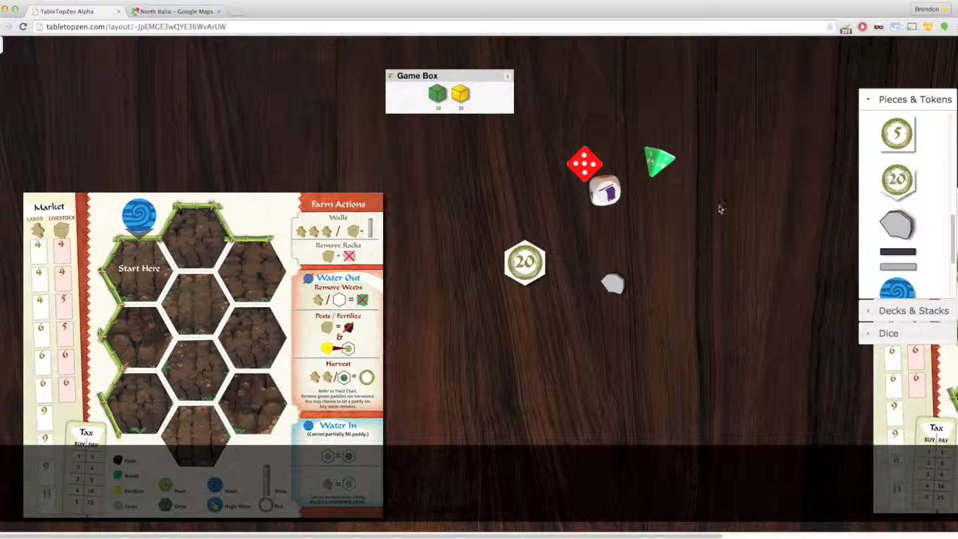
pyautogui.moveTo(896, 134); pyautogui.dragTo(538, 211)
# Step: Add a tan meeple and position it just above the left farm board
pyautogui.scroll(-5, 911, 204)
pyautogui.moveTo(896, 252); pyautogui.dragTo(255, 294)
pyautogui.moveTo(259, 253); pyautogui.dragTo(250, 196)
# Step: Place the Spirit 1 deck on the table to the right of the dice
pyautogui.scroll(-3, 910, 248)
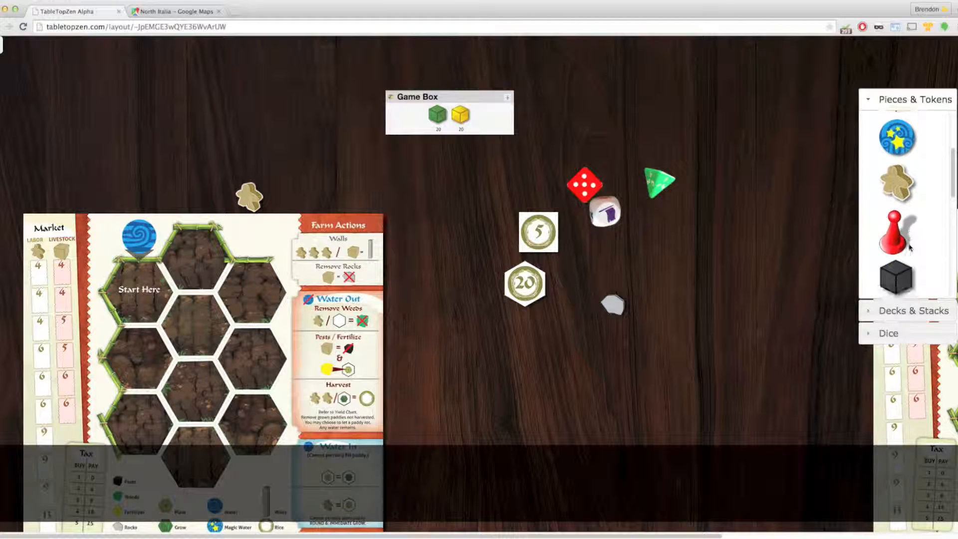
pyautogui.scroll(-1, 905, 248)
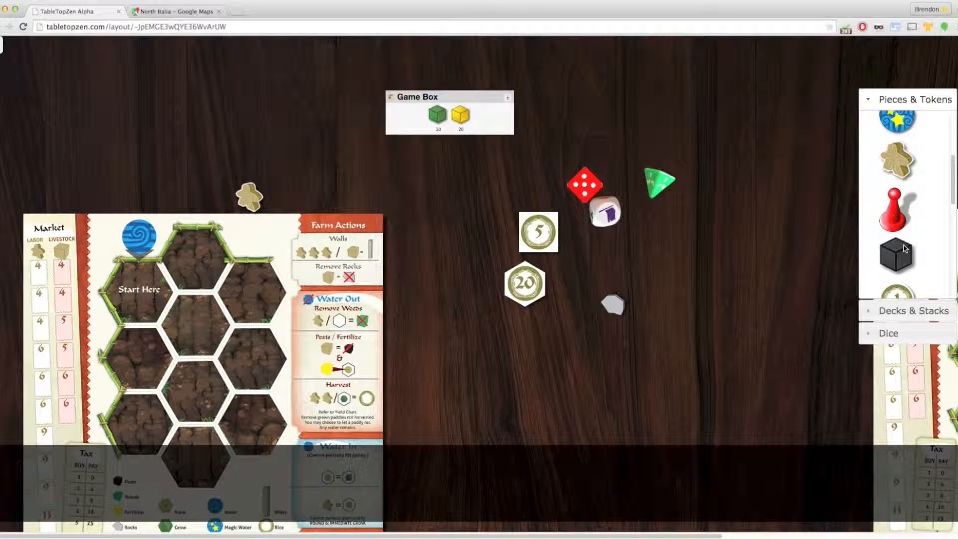
pyautogui.scroll(4, 903, 248)
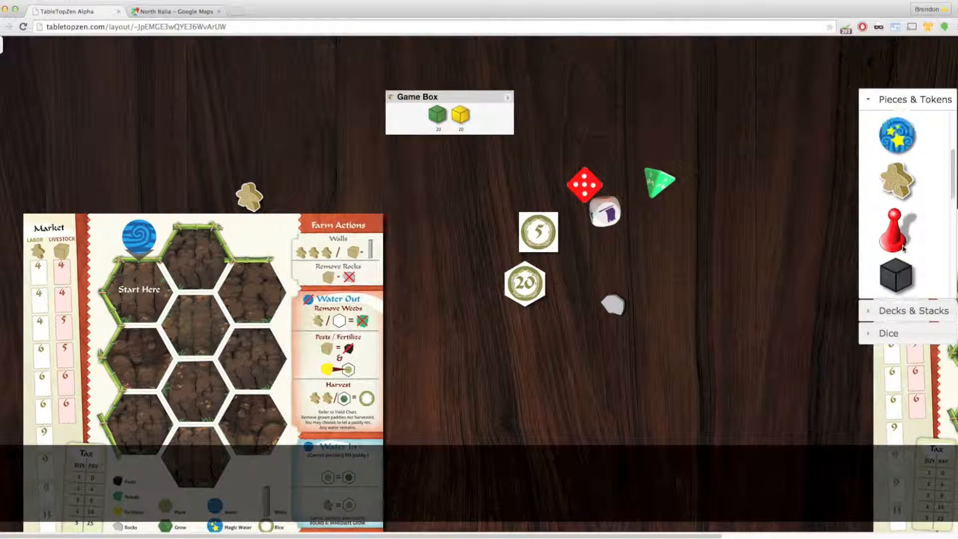
pyautogui.scroll(-3, 901, 248)
pyautogui.click(897, 309)
pyautogui.moveTo(901, 181); pyautogui.dragTo(732, 250)
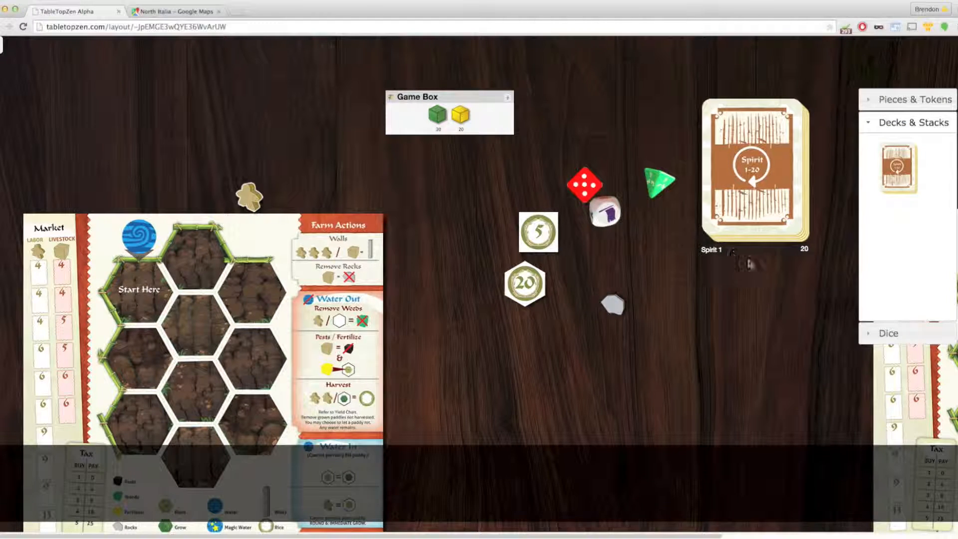
# Step: Remove the 20 token and the 5 token from the table
pyautogui.moveTo(525, 287); pyautogui.dragTo(484, 319)
pyautogui.click(485, 319)
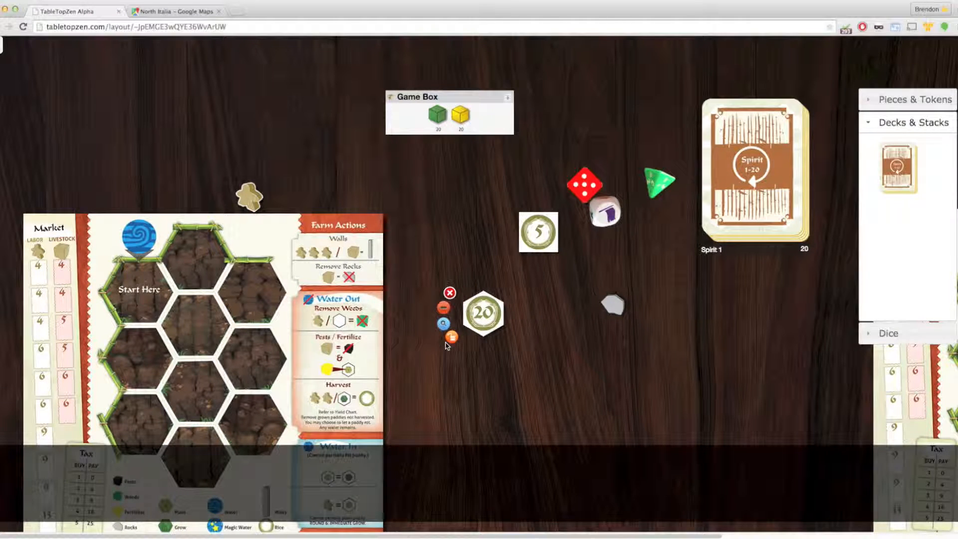
pyautogui.click(444, 309)
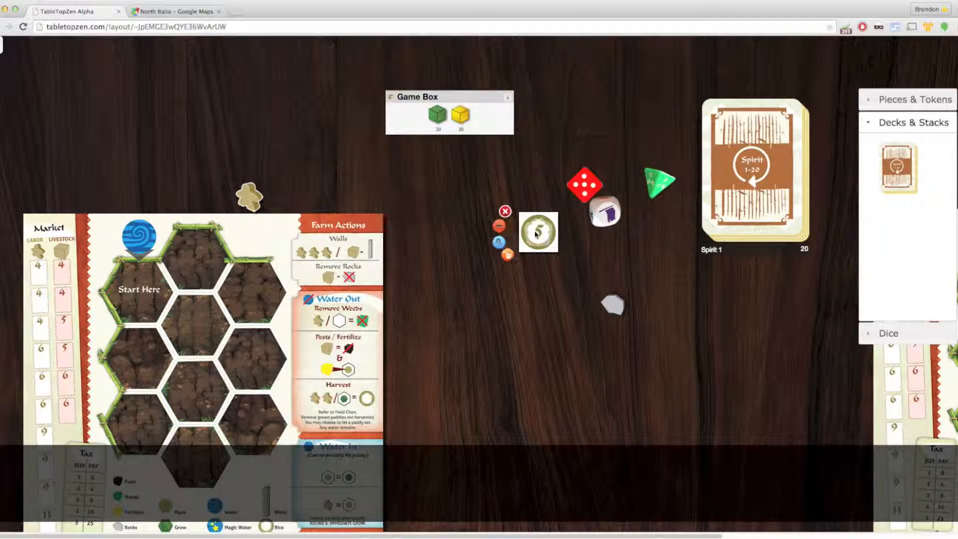
pyautogui.click(499, 229)
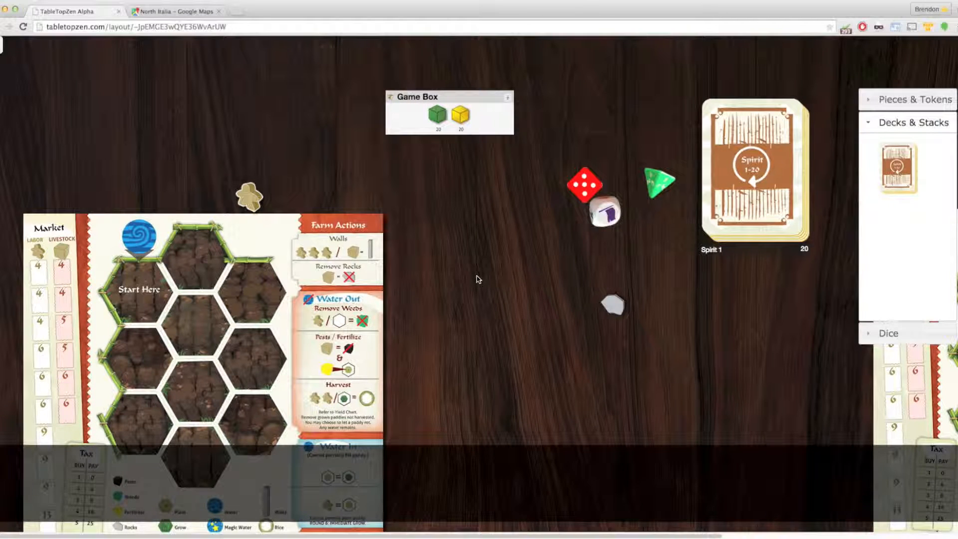
# Step: Exit the 2 players layout editor and go to the Lobby
pyautogui.scroll(-1, 470, 274)
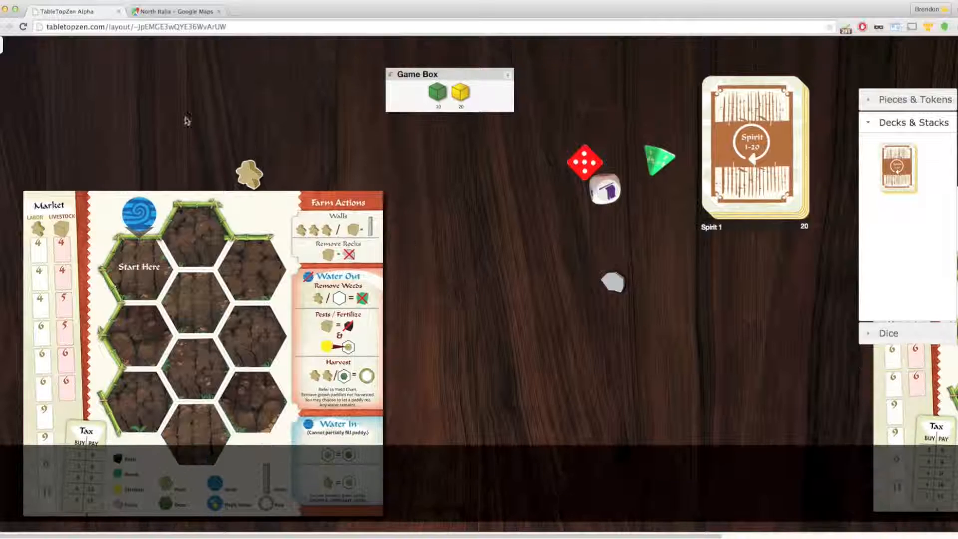
pyautogui.click(1, 49)
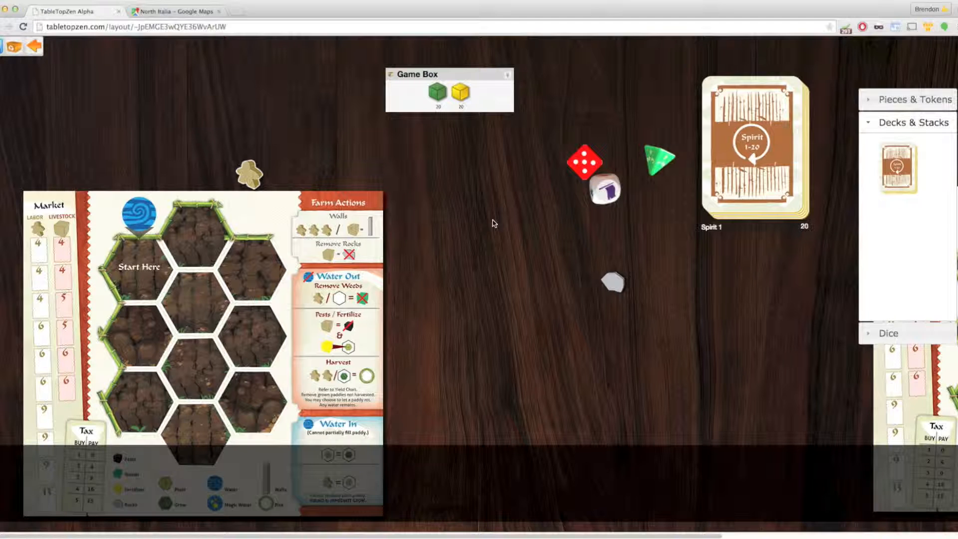
pyautogui.click(35, 47)
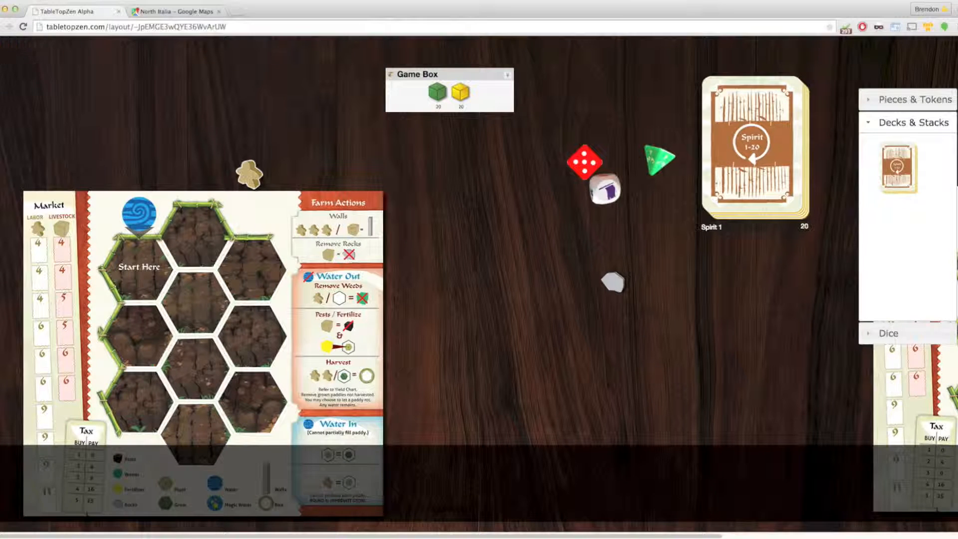
pyautogui.click(1, 49)
pyautogui.click(2, 49)
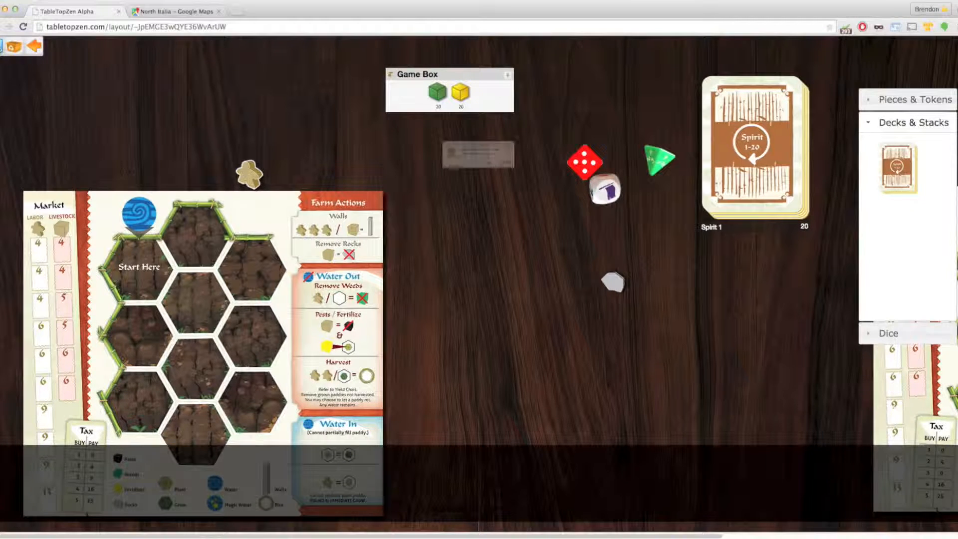
pyautogui.click(569, 182)
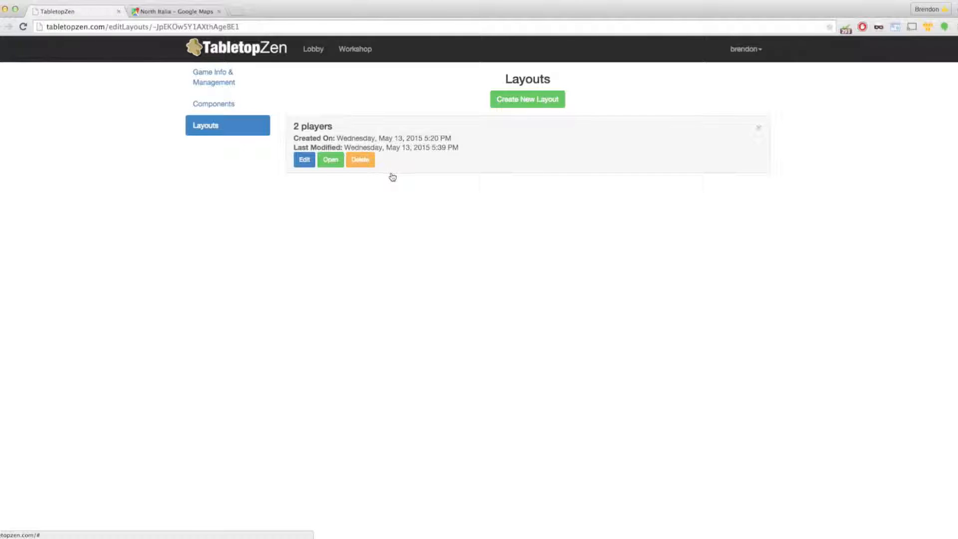
pyautogui.click(315, 56)
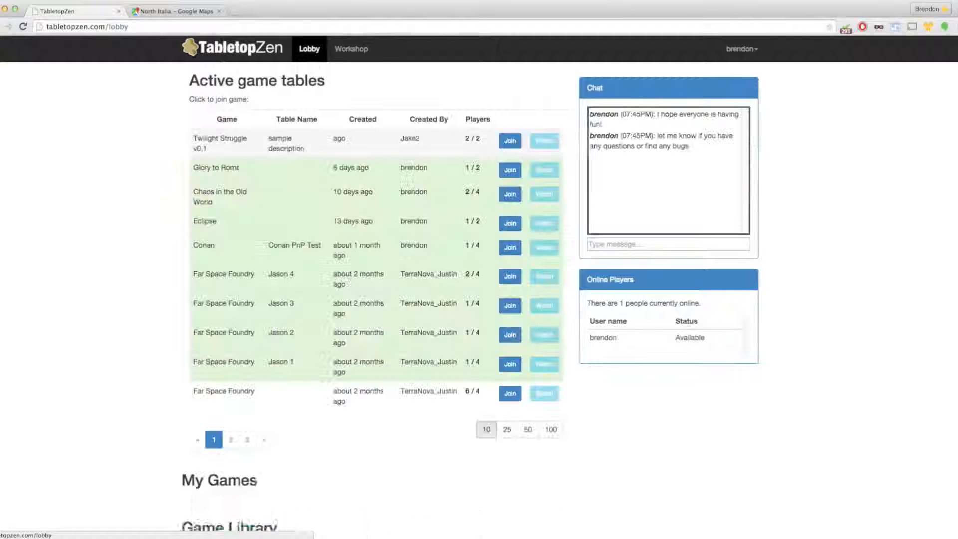
# Step: Create a new Spirits of the Rice Paddy game table using the 2 players layout
pyautogui.scroll(-5, 317, 214)
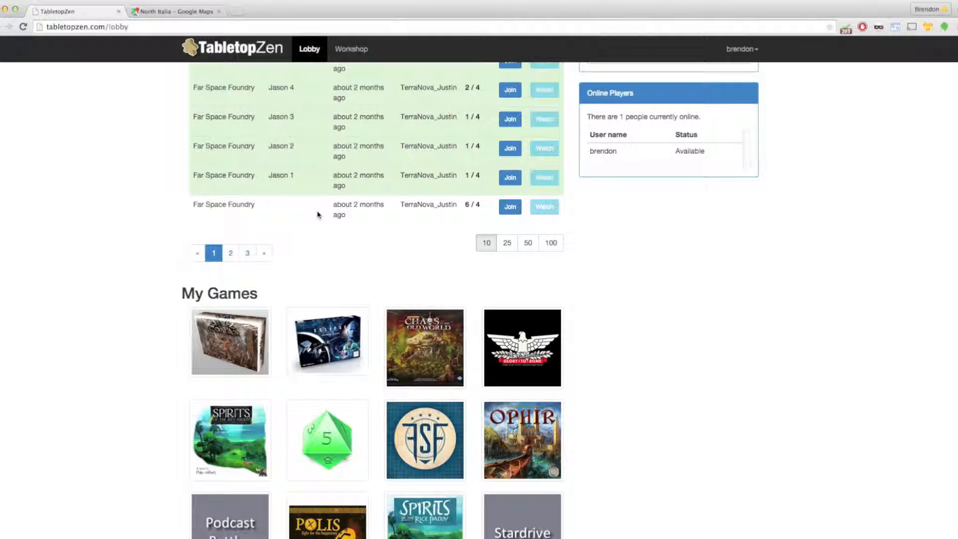
pyautogui.click(239, 437)
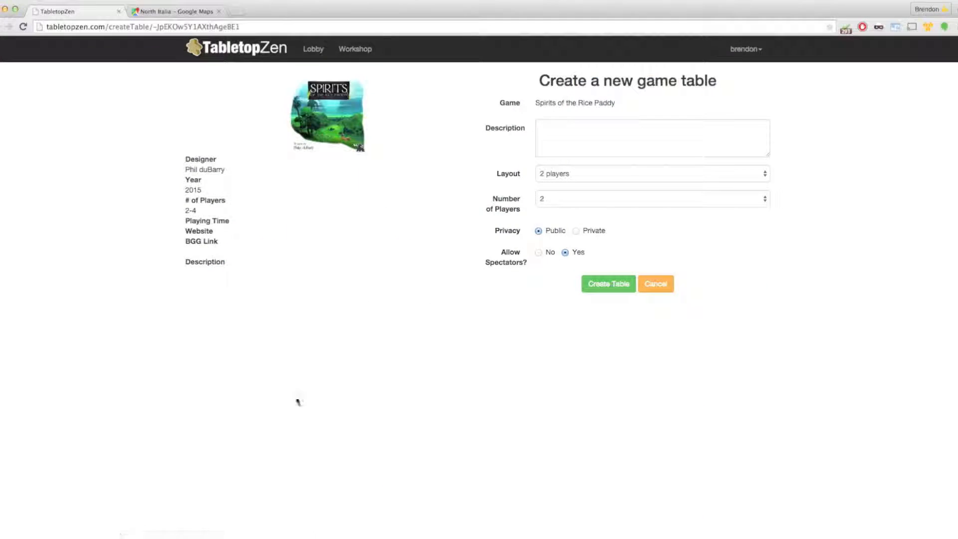
pyautogui.click(572, 175)
pyautogui.click(571, 175)
pyautogui.click(602, 285)
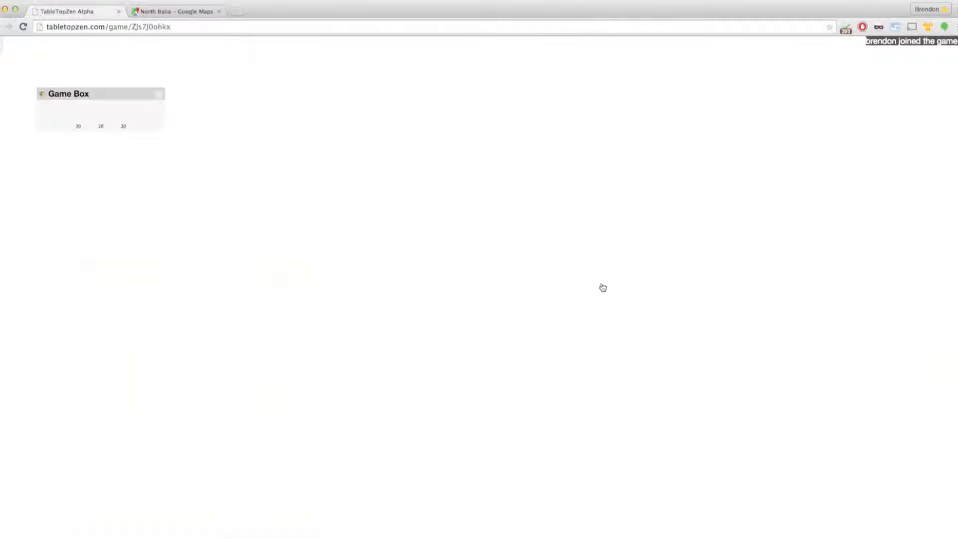
# Step: Move the Spirit 1 deck down on the table, between the grey rock and the second farm board, and shuffle it
pyautogui.scroll(-5, 601, 286)
pyautogui.scroll(3, 601, 285)
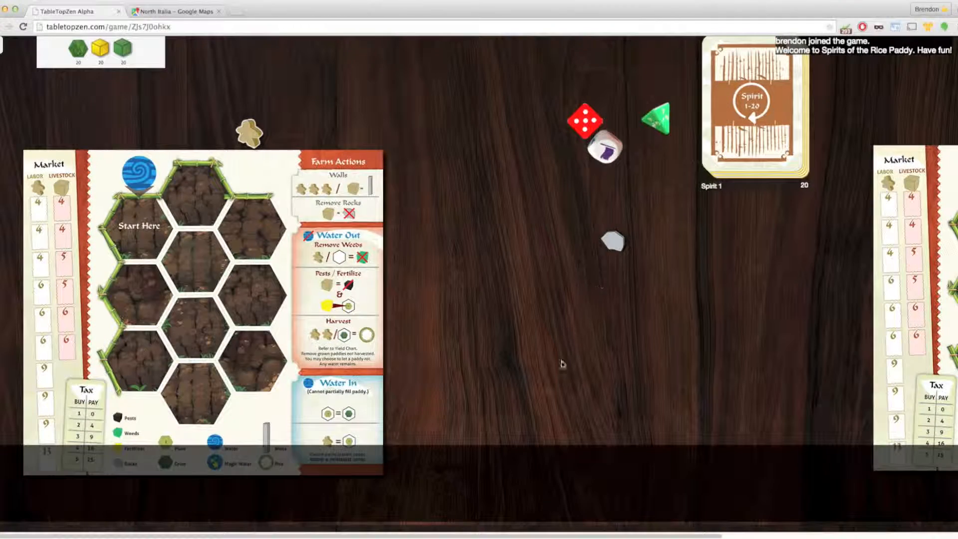
pyautogui.scroll(-2, 861, 165)
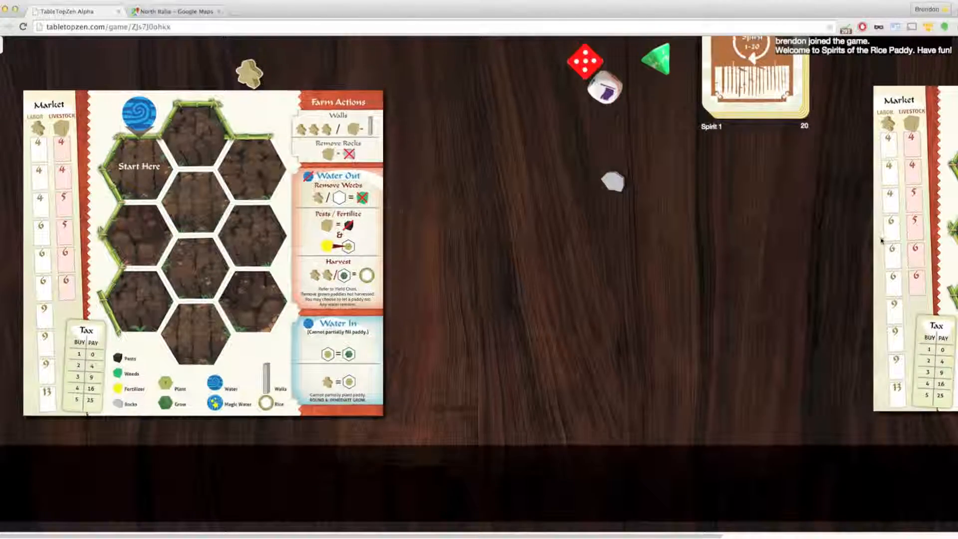
pyautogui.press('super+minus')
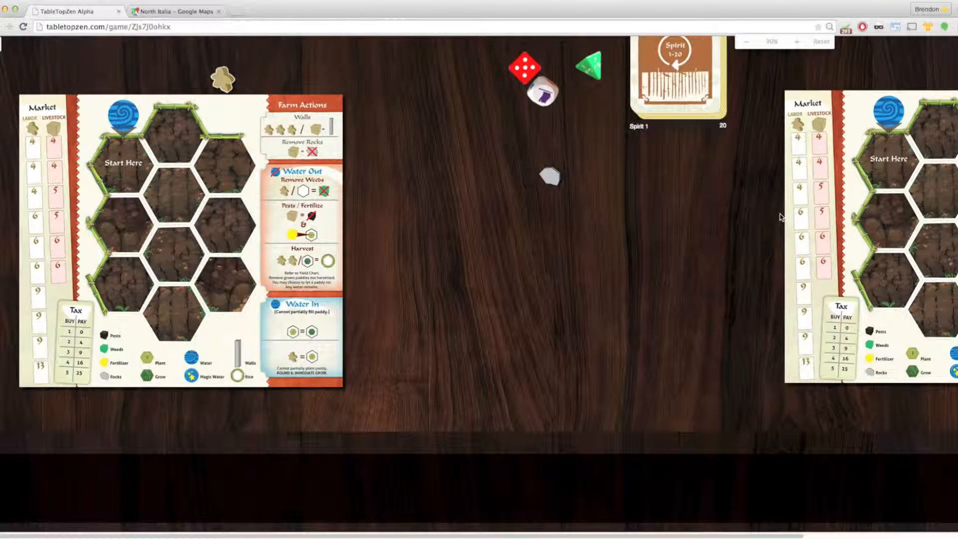
pyautogui.moveTo(652, 129); pyautogui.dragTo(678, 194)
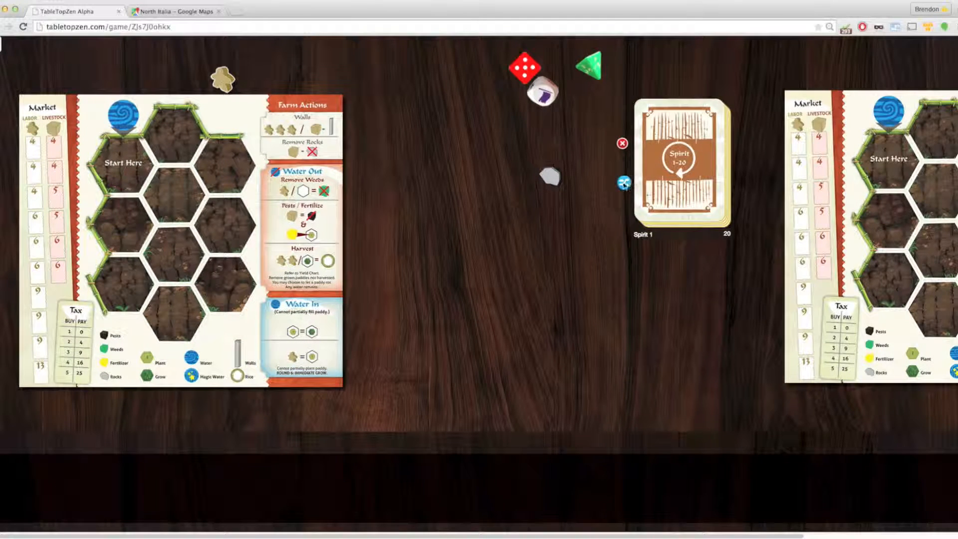
pyautogui.click(623, 183)
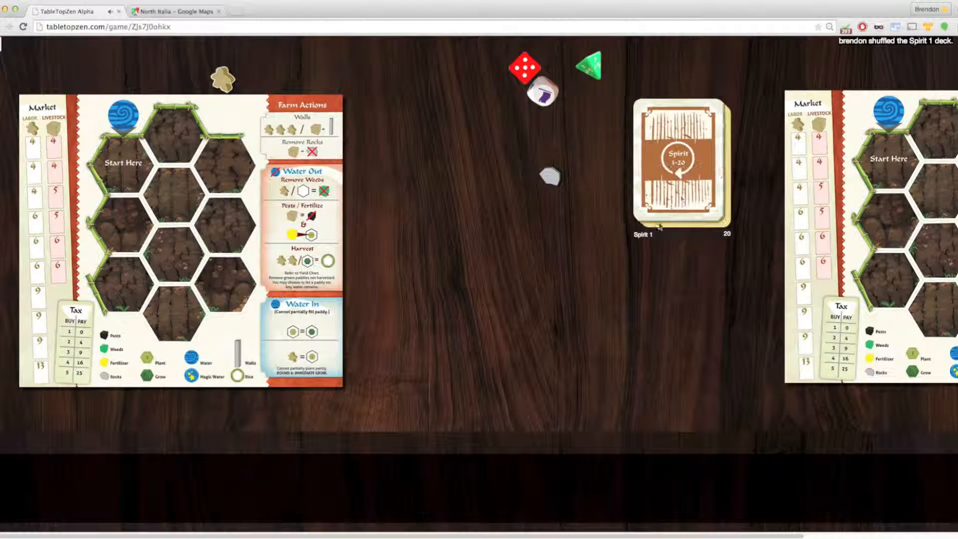
# Step: Draw two cards from the Spirit 1 deck into the player's hand
pyautogui.moveTo(684, 199); pyautogui.dragTo(586, 275)
pyautogui.moveTo(670, 160)
pyautogui.mouseDown()
pyautogui.moveTo(682, 278)
pyautogui.moveTo(564, 423)
pyautogui.moveTo(573, 469)
pyautogui.mouseUp()
pyautogui.moveTo(580, 241)
pyautogui.mouseDown()
pyautogui.moveTo(574, 413)
pyautogui.moveTo(554, 488)
pyautogui.mouseUp()
# Step: Roll the white die next to the red die
pyautogui.scroll(3, 549, 309)
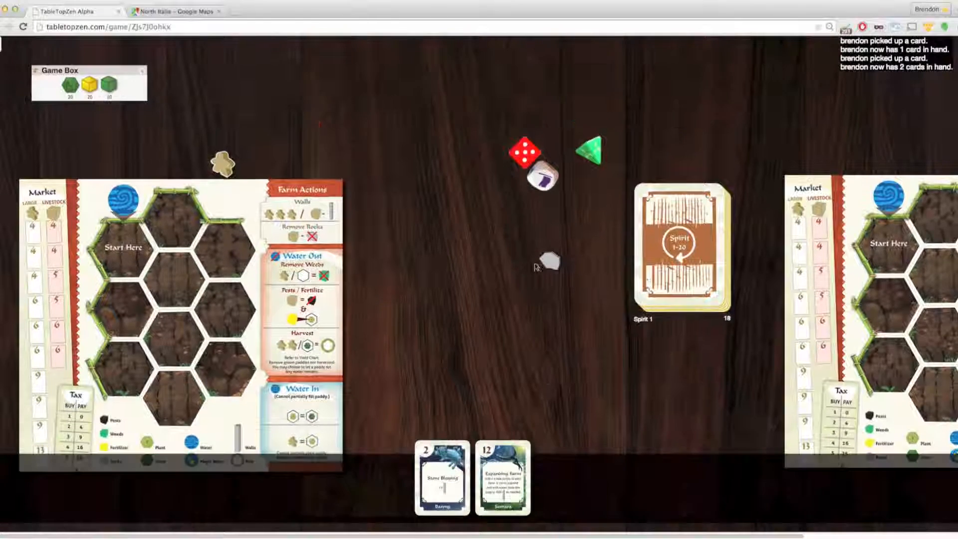
pyautogui.click(541, 183)
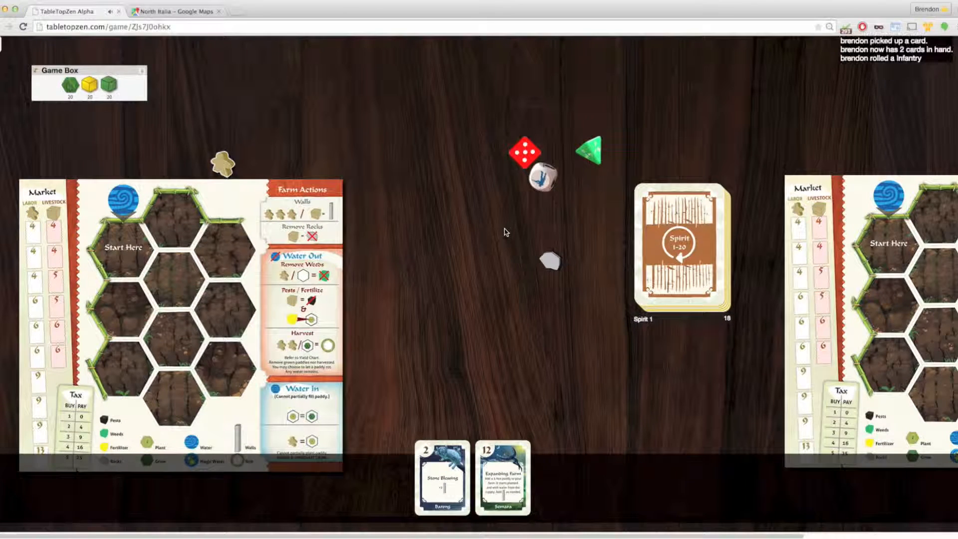